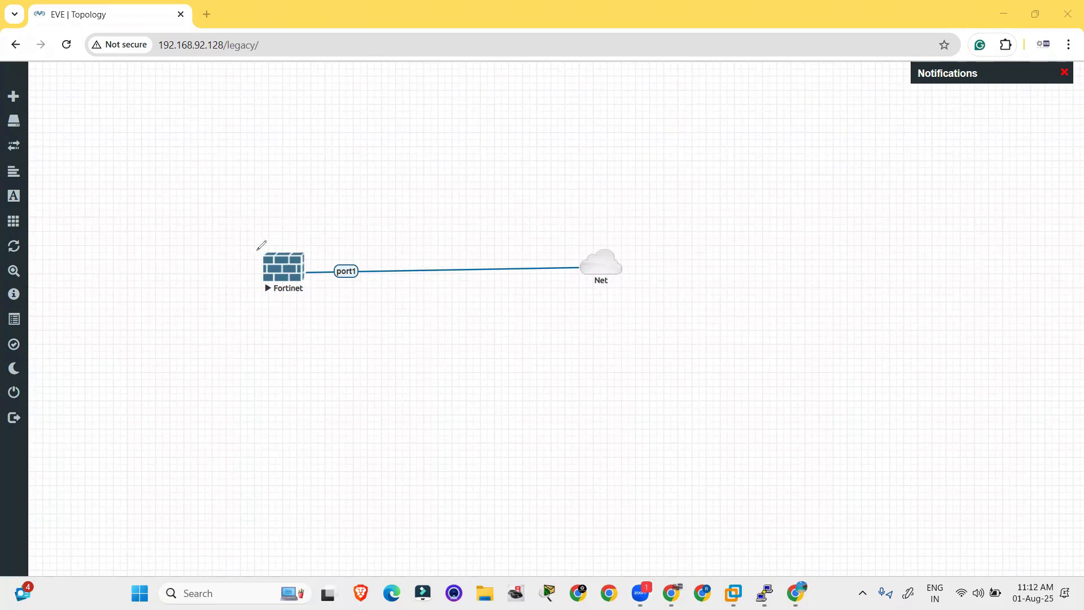
Step: Circle the Fortinet node, label it 'Backup restore', then switch to the 192.168.92.129 login window
mouse_move(262, 236)
left_mouse_down()
mouse_move(326, 264)
mouse_move(244, 270)
mouse_move(250, 250)
mouse_move(339, 211)
mouse_move(339, 221)
mouse_move(356, 180)
mouse_move(375, 184)
mouse_move(381, 171)
mouse_move(409, 212)
left_mouse_up()
mouse_move(431, 160)
left_mouse_down()
mouse_move(467, 130)
mouse_move(477, 152)
mouse_move(505, 137)
left_mouse_up()
mouse_move(457, 174)
left_mouse_down()
mouse_move(382, 212)
mouse_move(513, 149)
left_mouse_up()
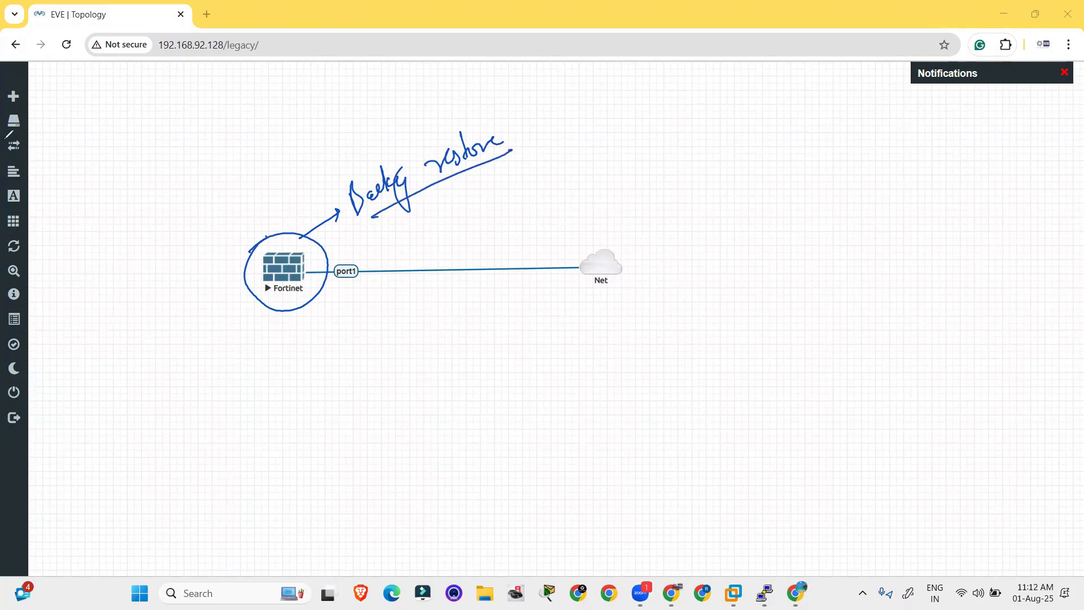
key("alt+Tab")
key("Tab")
key("Tab")
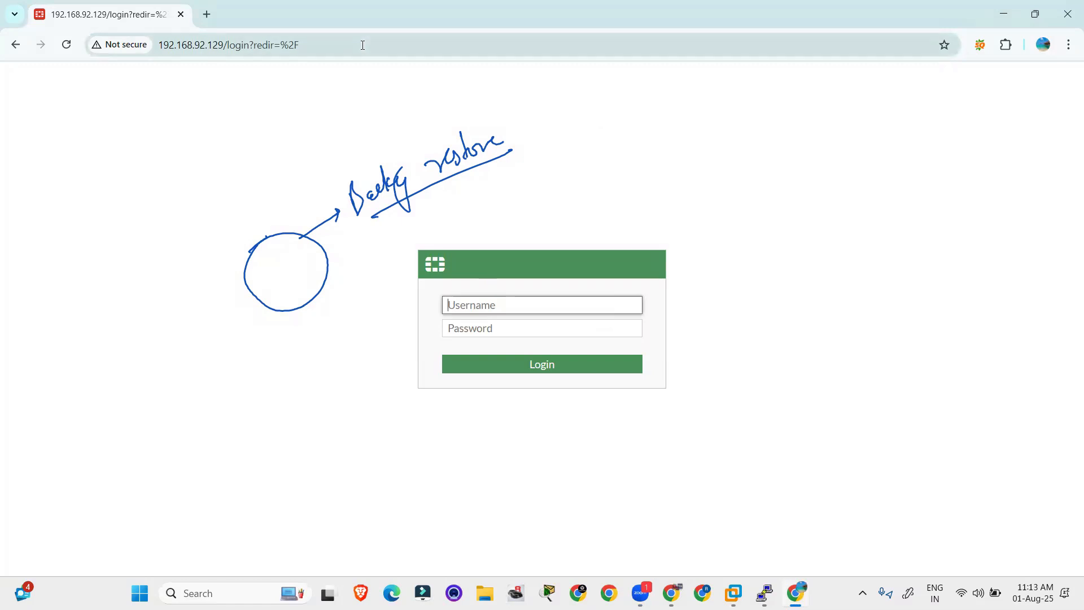
Step: Run diagnose ip address list in the PuTTY FortiGate console
left_click(392, 45)
key("alt+Tab")
key("Tab")
key("Tab")
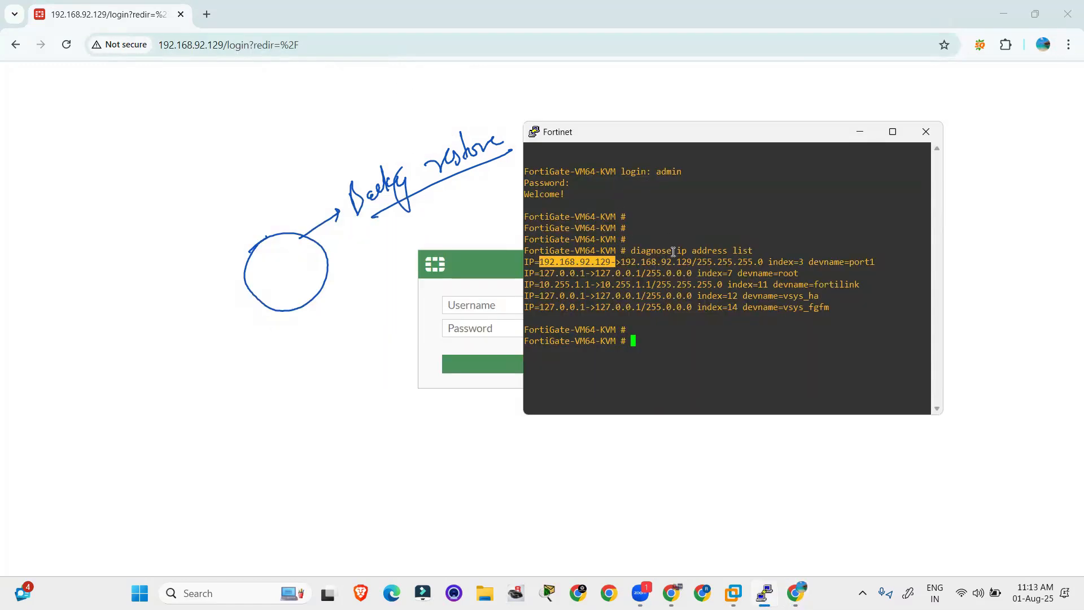
key("Return")
key("Return")
key("Return")
type("diagnose ")
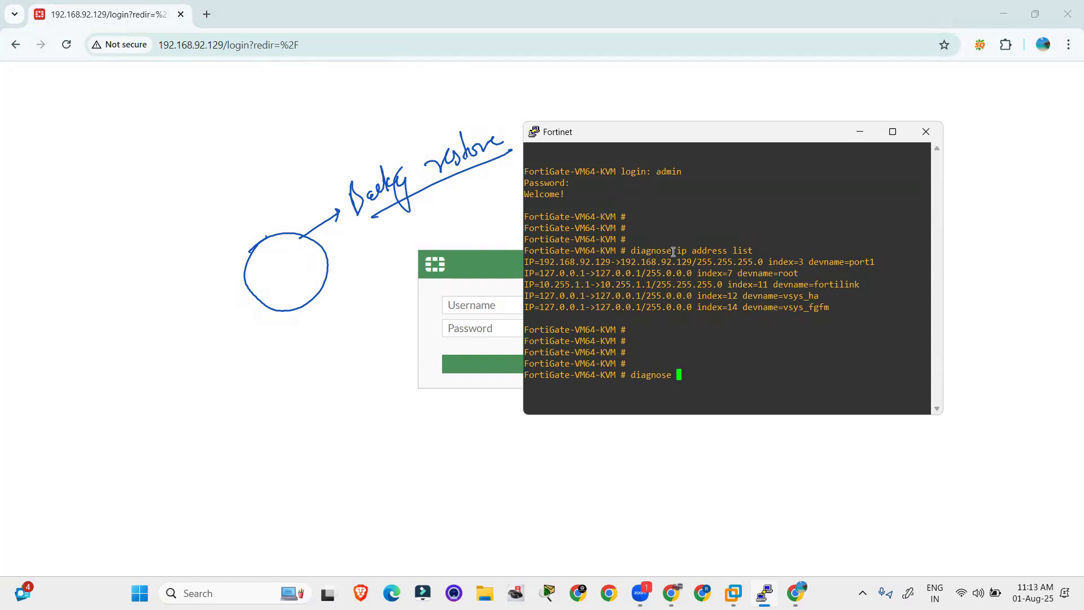
type("ip address list")
key("Return")
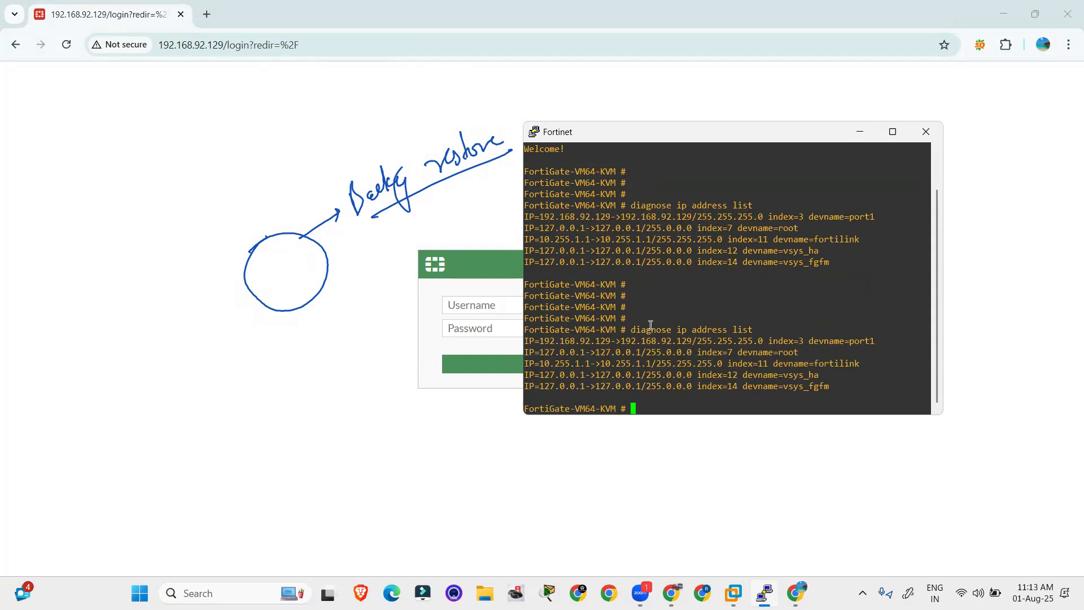
Step: Copy port1's IP 192.168.92.129 and load it in the browser address bar
left_click_drag(611, 339, 544, 346)
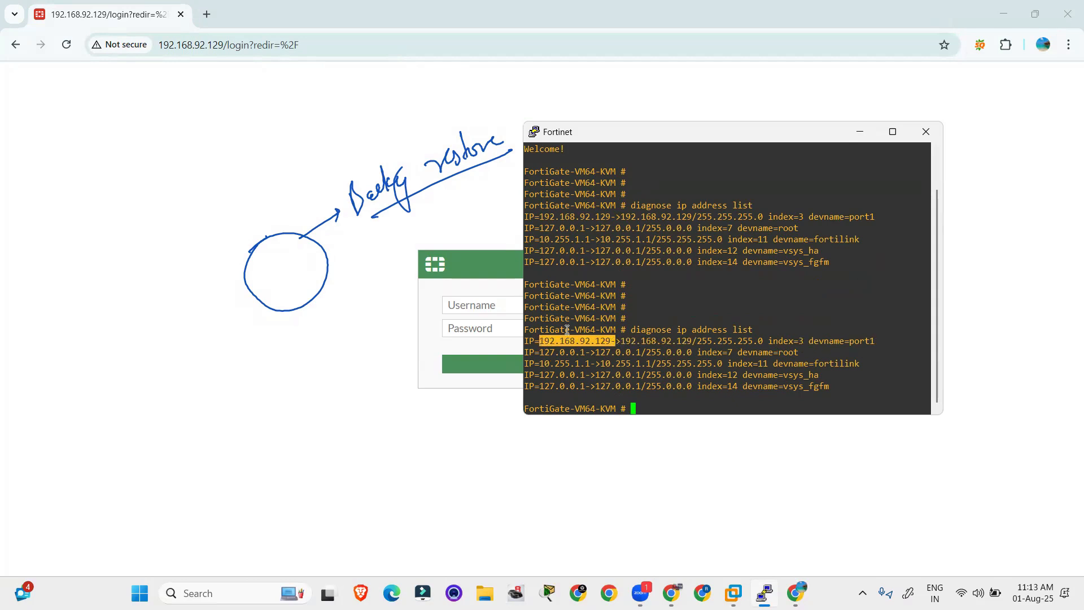
left_click(859, 131)
left_click(327, 38)
key("ctrl+a")
type("192.168.92.129-")
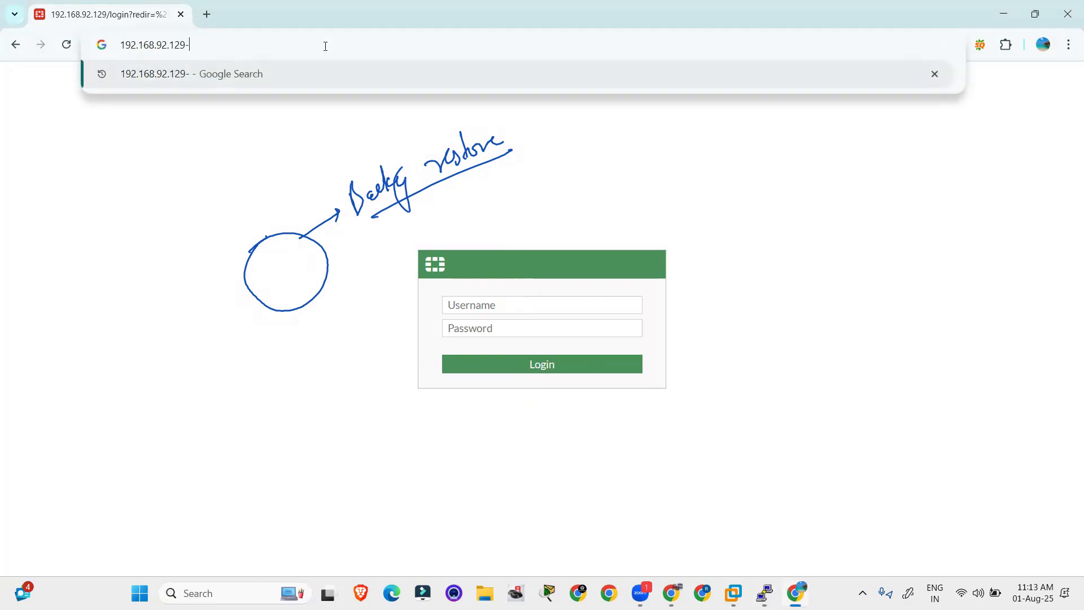
key("Return")
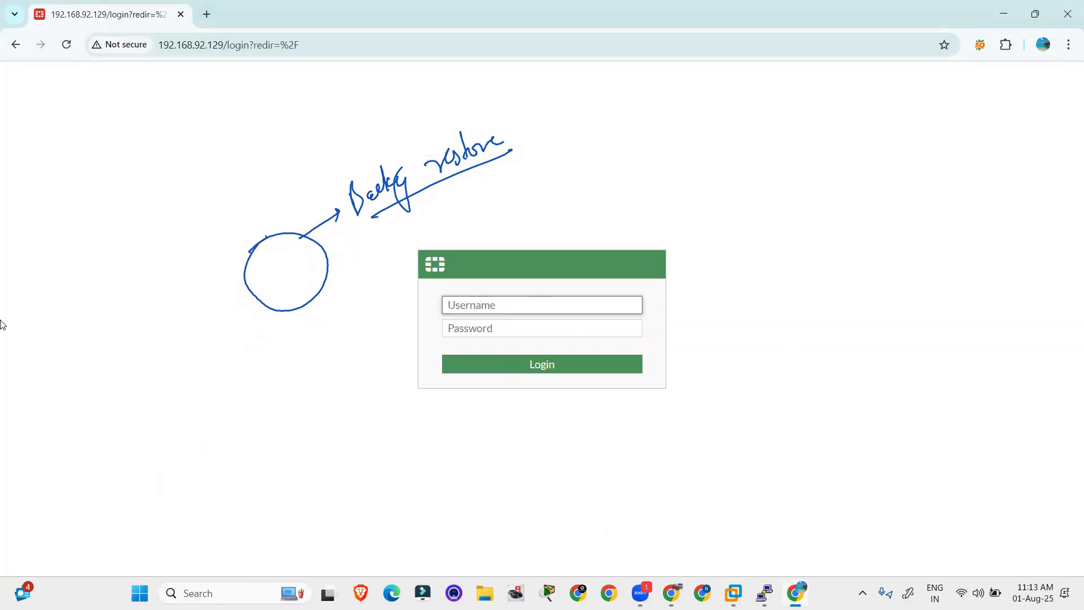
Step: Log in as admin, then dismiss the password-breach warning and the FortiOS overview
type("admin")
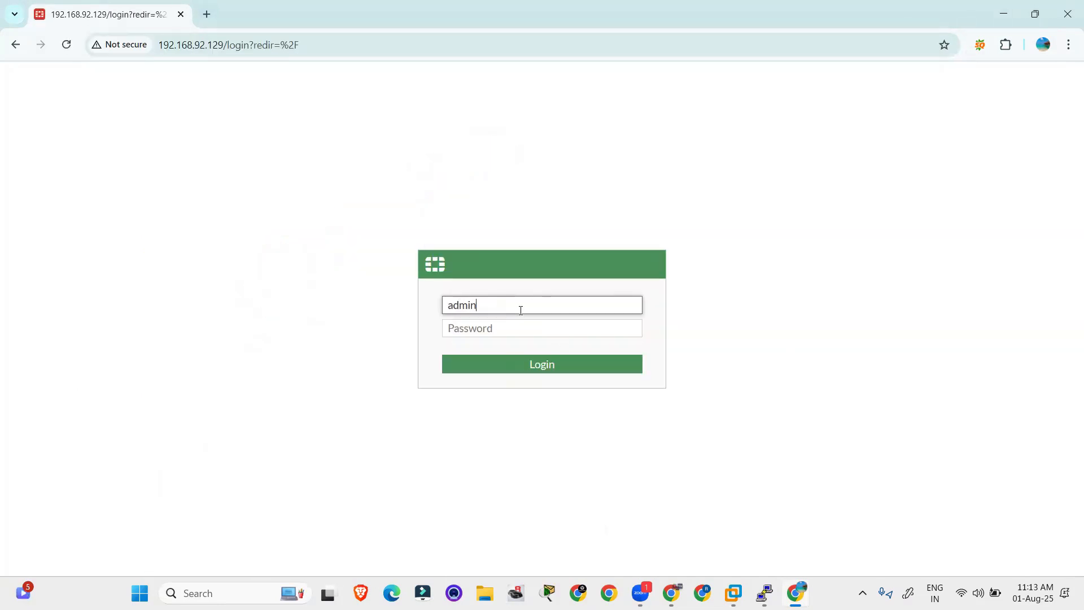
key("Tab")
type("a")
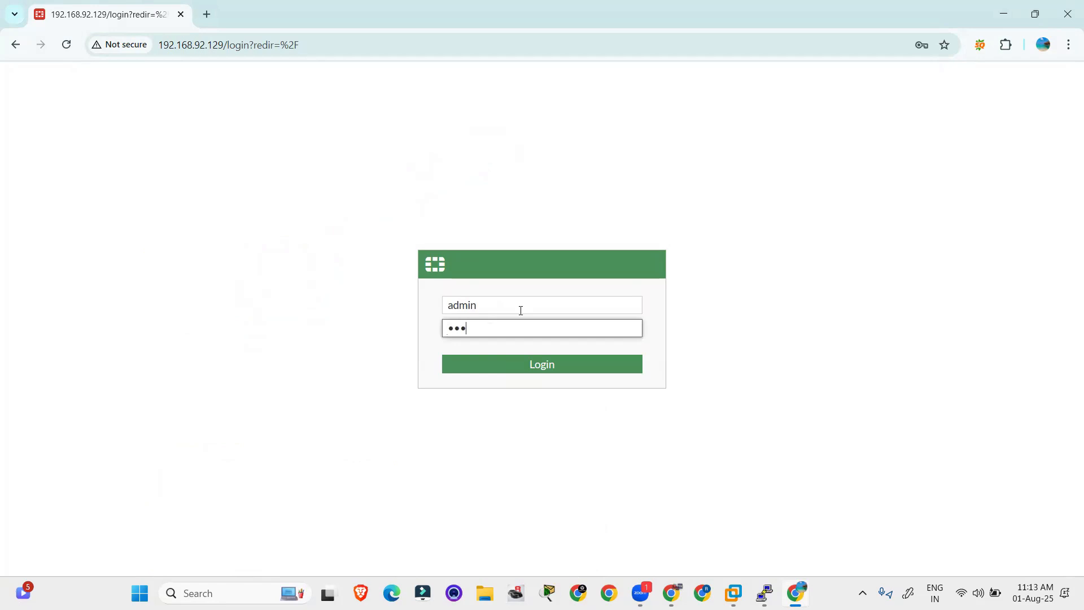
key("Return")
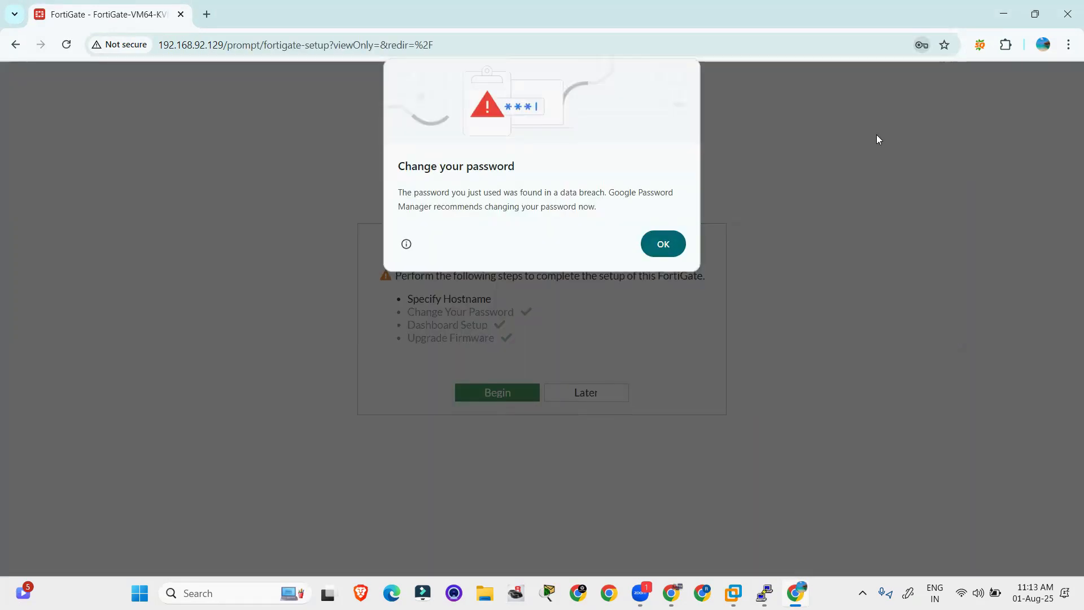
left_click(655, 244)
left_click(581, 505)
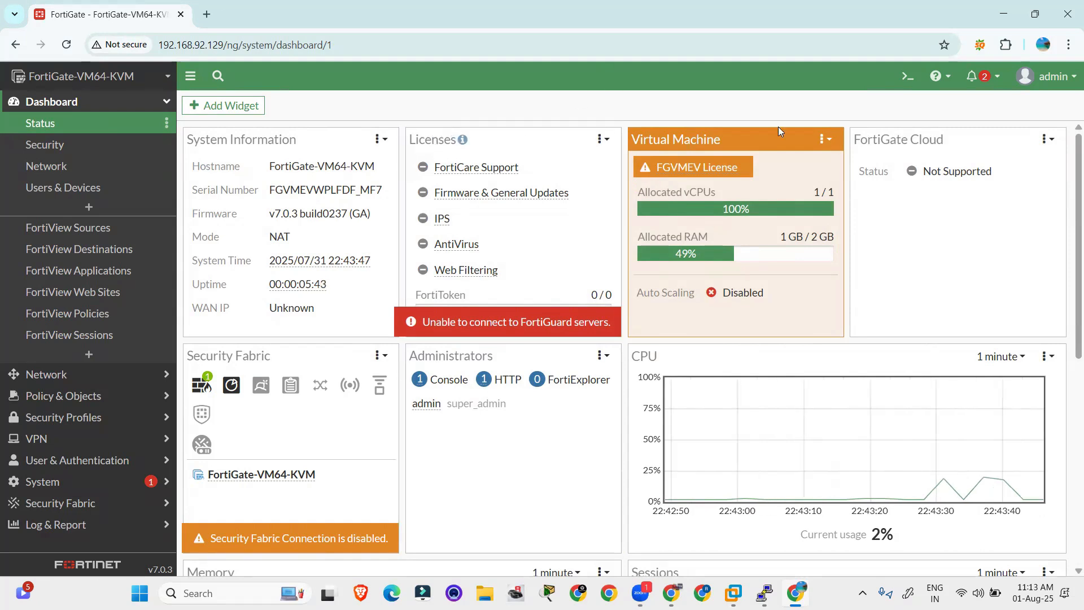
Step: Go to Configuration > Backup from the admin account menu
left_click(1057, 79)
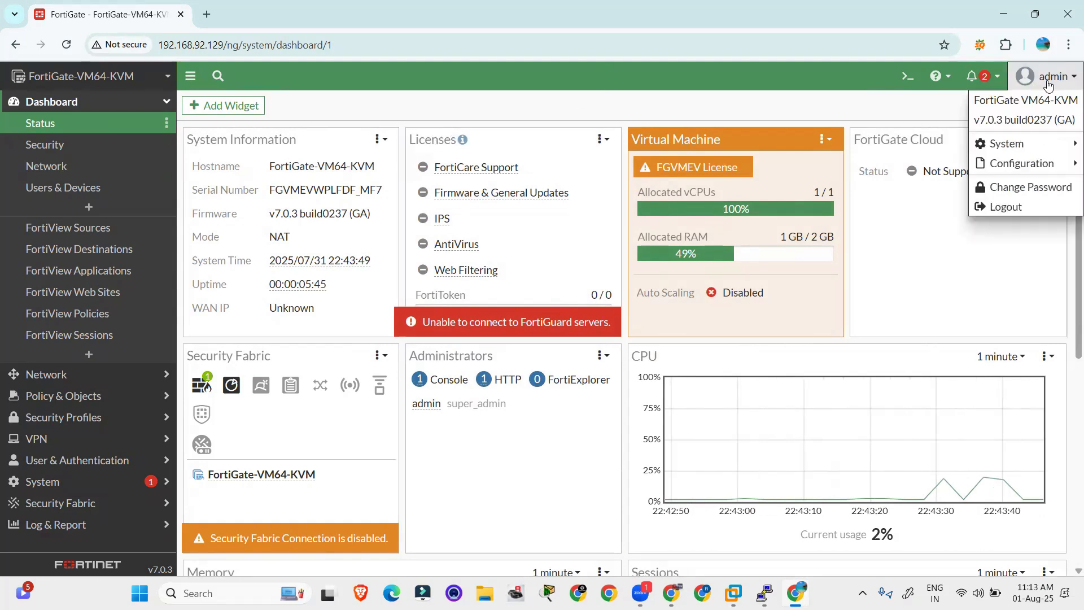
mouse_move(1029, 170)
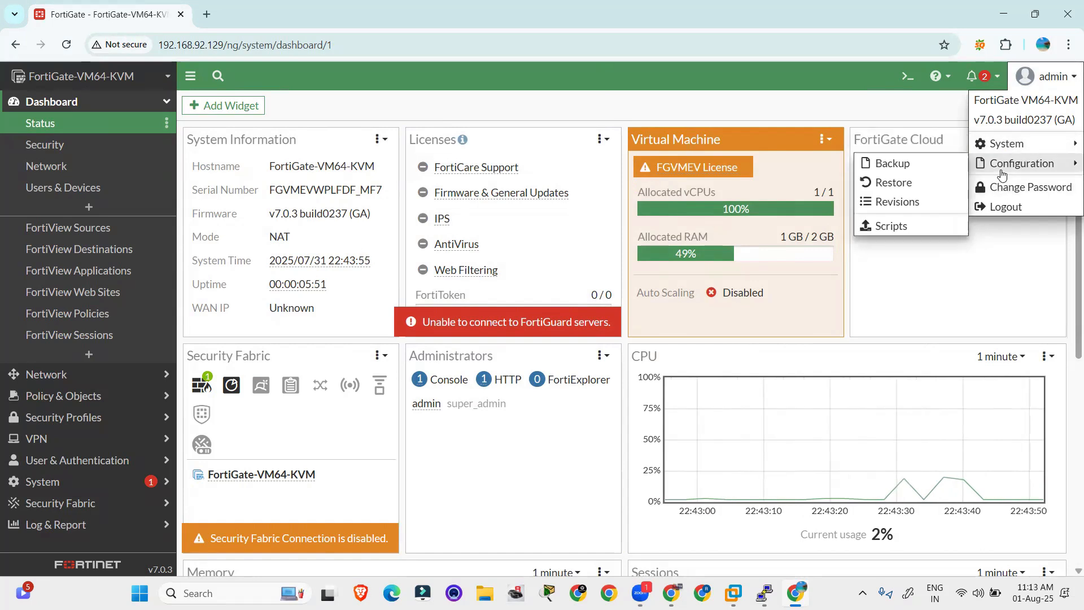
left_click(921, 165)
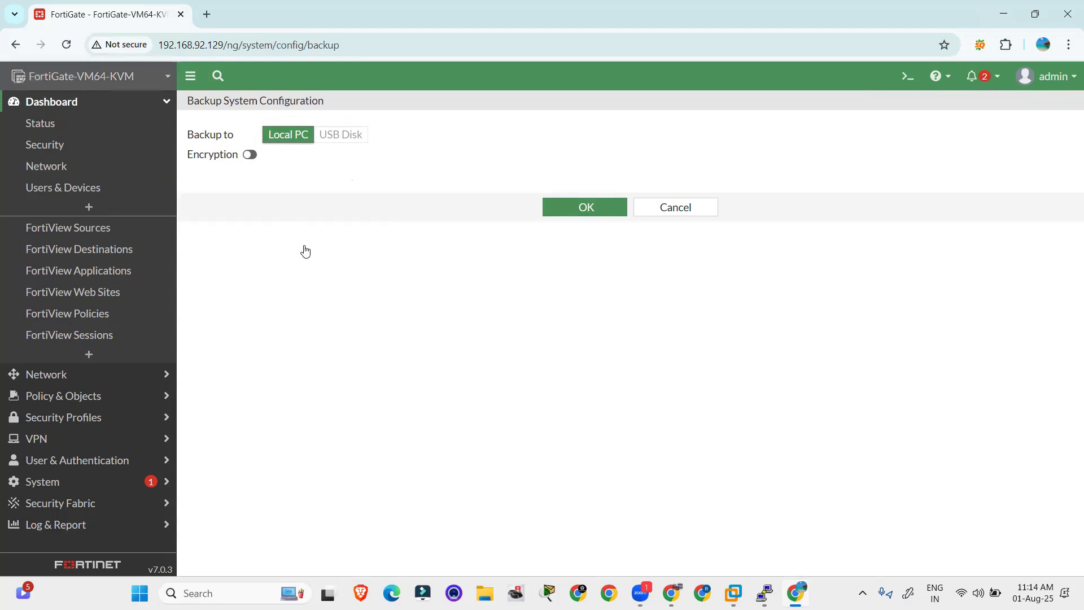
left_click(392, 142)
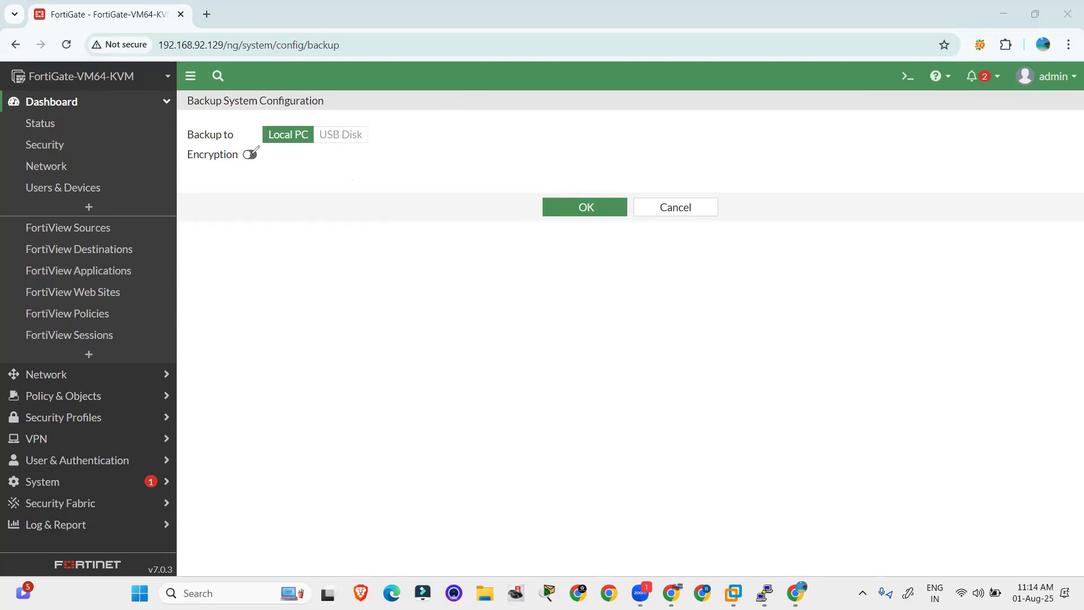
mouse_move(326, 168)
left_mouse_down()
mouse_move(331, 153)
mouse_move(379, 161)
mouse_move(361, 141)
left_mouse_up()
left_click_drag(325, 201, 393, 169)
left_click_drag(185, 158, 269, 151)
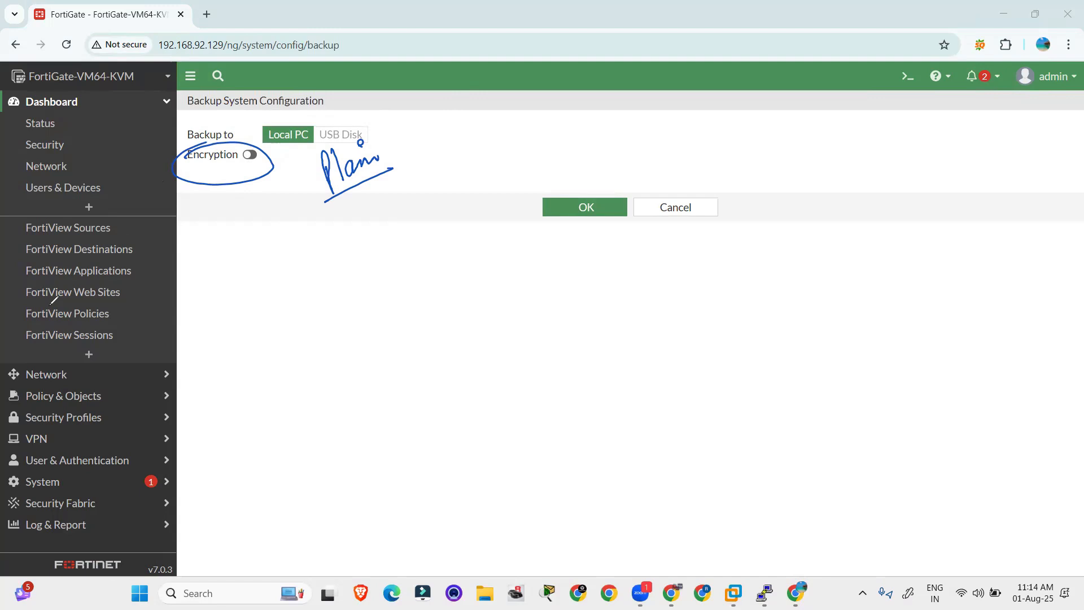
mouse_move(188, 142)
left_mouse_down()
mouse_move(228, 138)
mouse_move(258, 168)
mouse_move(195, 131)
left_mouse_up()
left_click_drag(241, 197, 285, 174)
left_click_drag(243, 224, 292, 198)
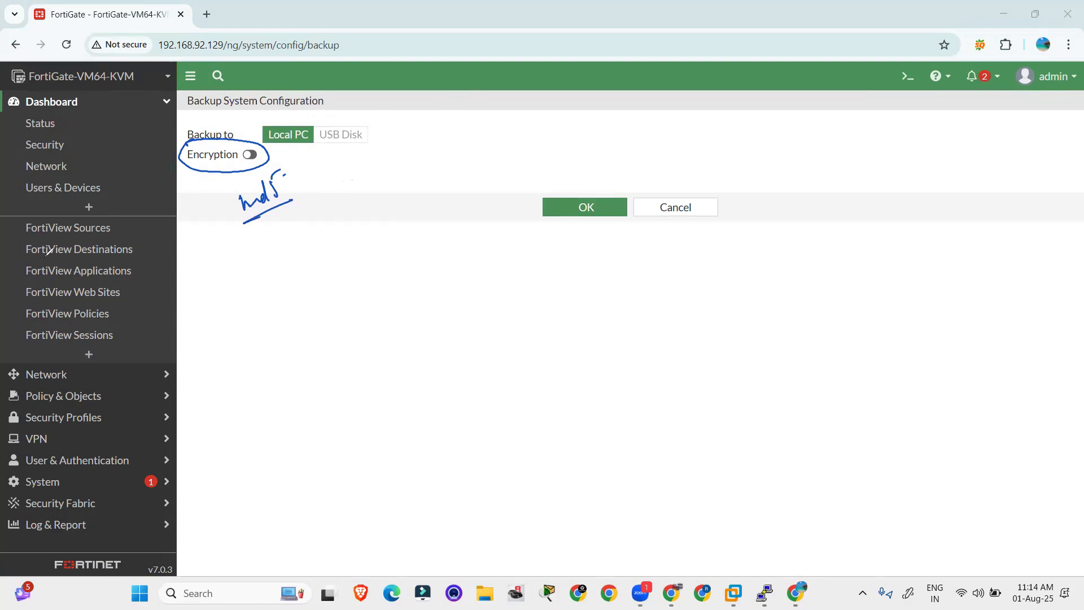
left_click(155, 202)
mouse_move(200, 123)
left_mouse_down()
mouse_move(305, 128)
mouse_move(197, 145)
mouse_move(187, 128)
left_mouse_up()
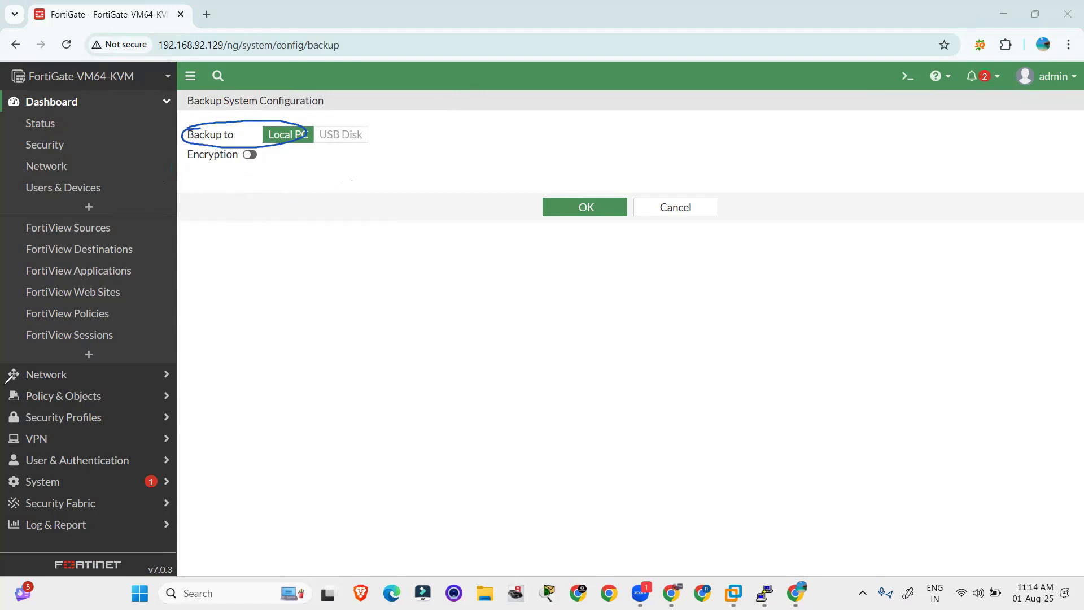
key("e")
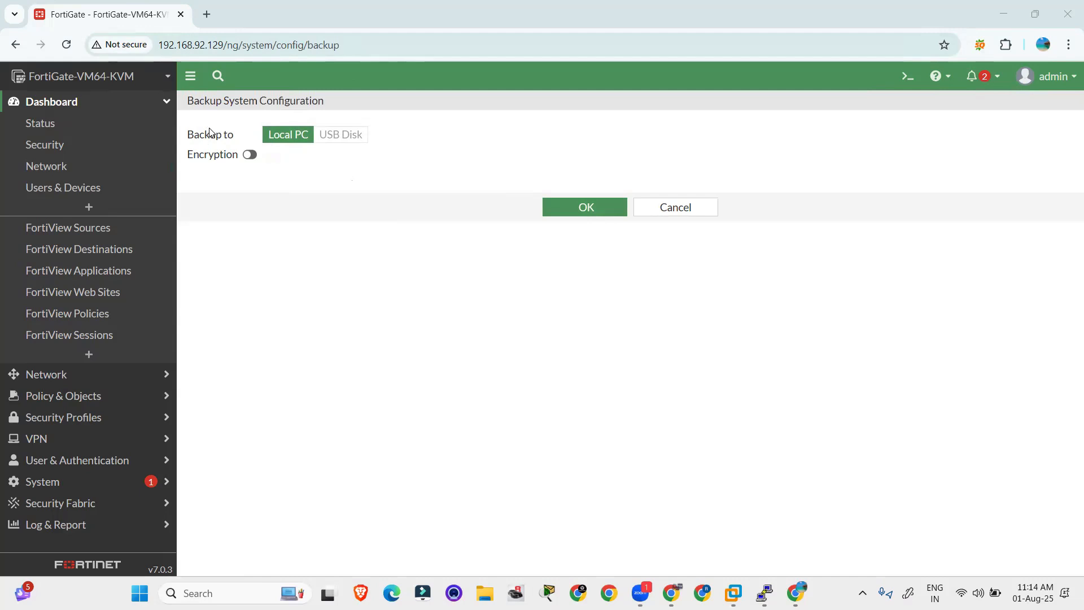
Step: Save the unencrypted backup FortiGate-VM64-KVM_7-0_0237_202507312244.conf, keep the download, and show it in folder
left_click(595, 209)
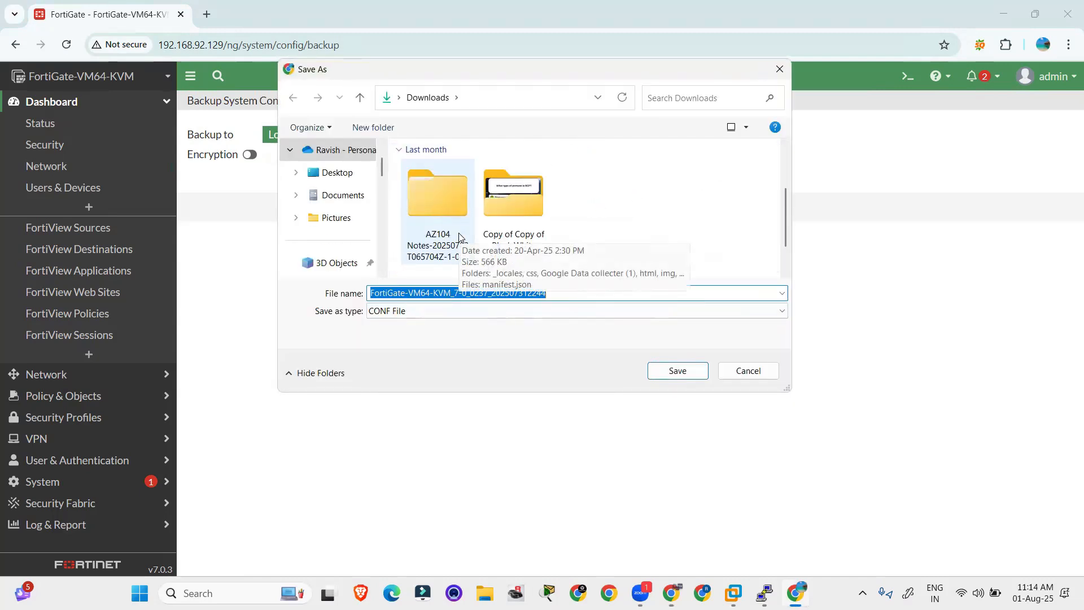
scroll(333, 251, "down", 5)
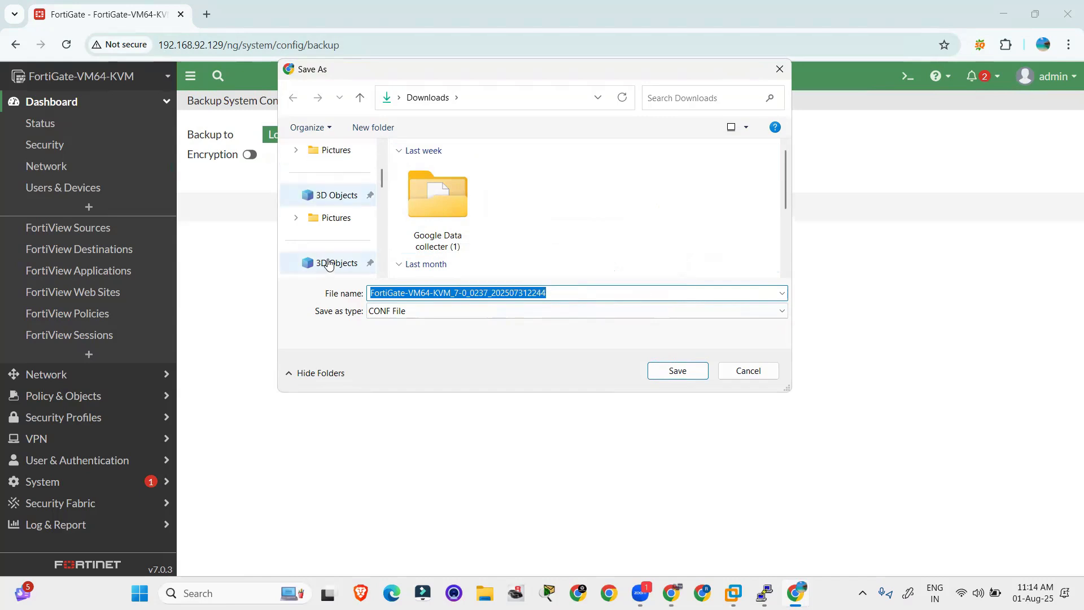
scroll(333, 251, "up", 2)
scroll(335, 249, "down", 2)
left_click(335, 249)
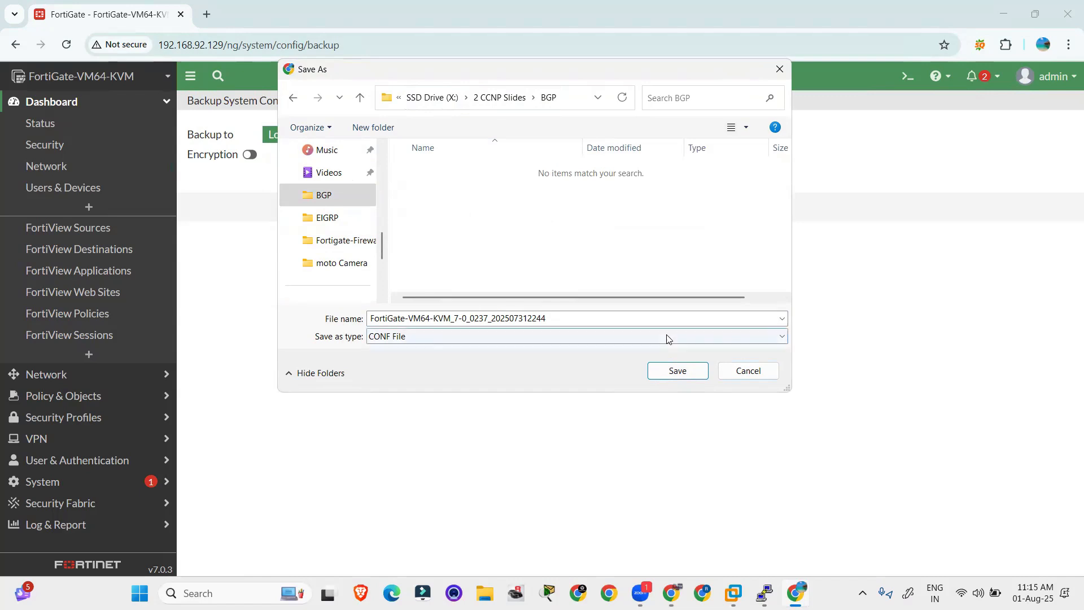
left_click(395, 315)
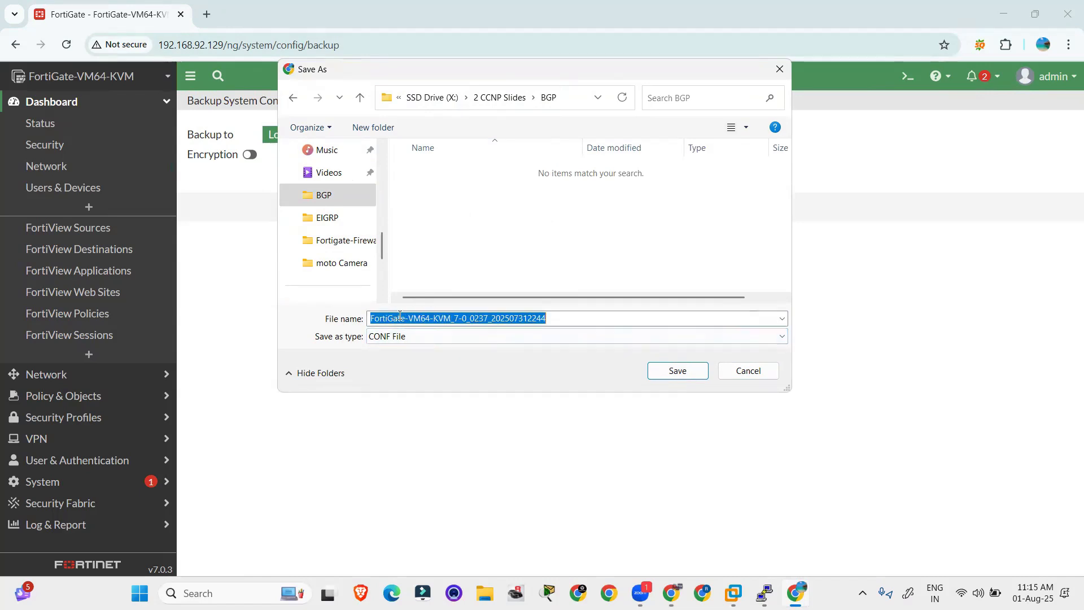
left_click(674, 371)
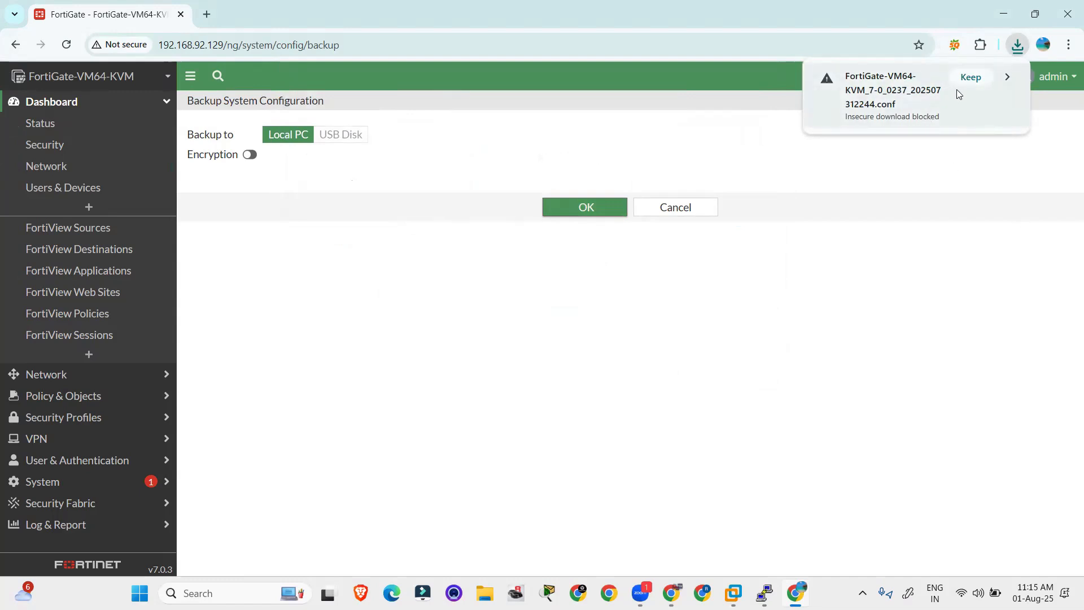
left_click(972, 78)
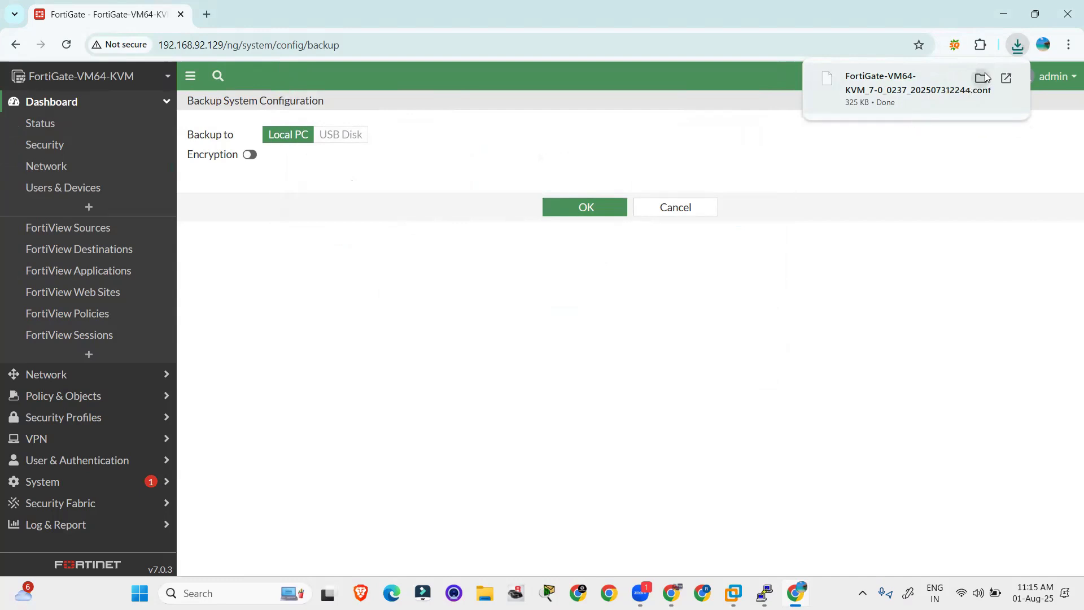
left_click(984, 75)
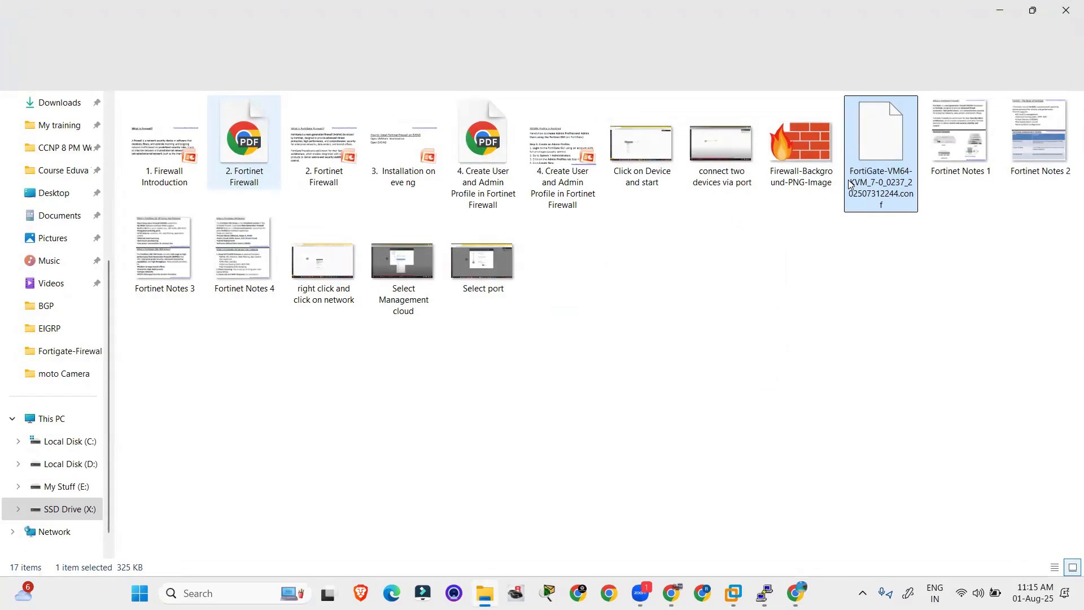
Step: Open the backup .conf file with Notepad just once
double_click(867, 156)
scroll(534, 214, "down", 1)
scroll(533, 218, "down", 3)
left_click(470, 223)
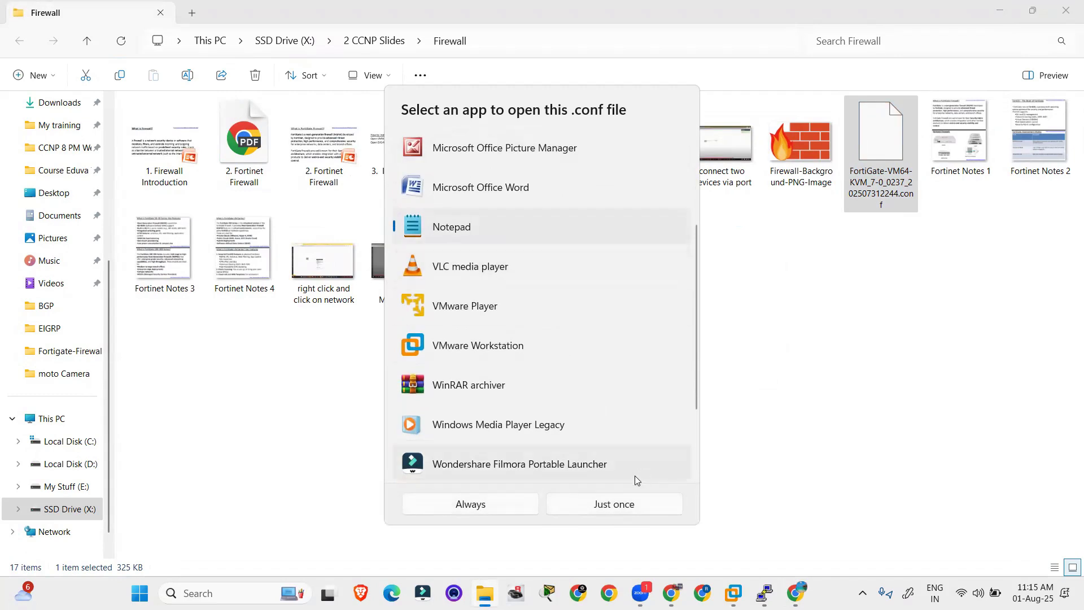
left_click(607, 504)
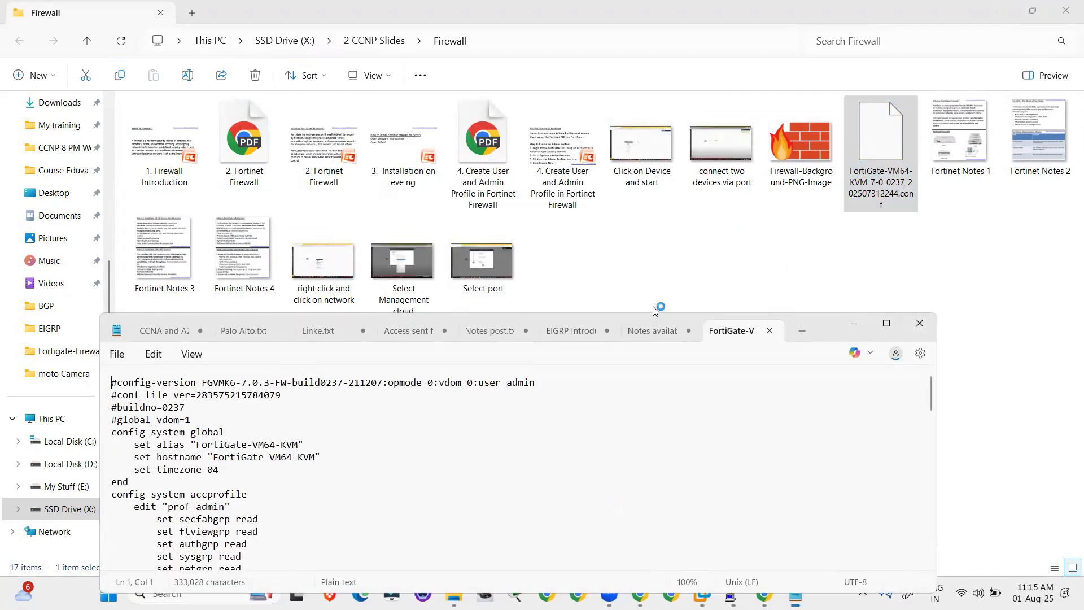
Step: Maximize Notepad and scroll through the readable config from config-version FGVMK6-7.0.3 and back to the top
left_click(886, 326)
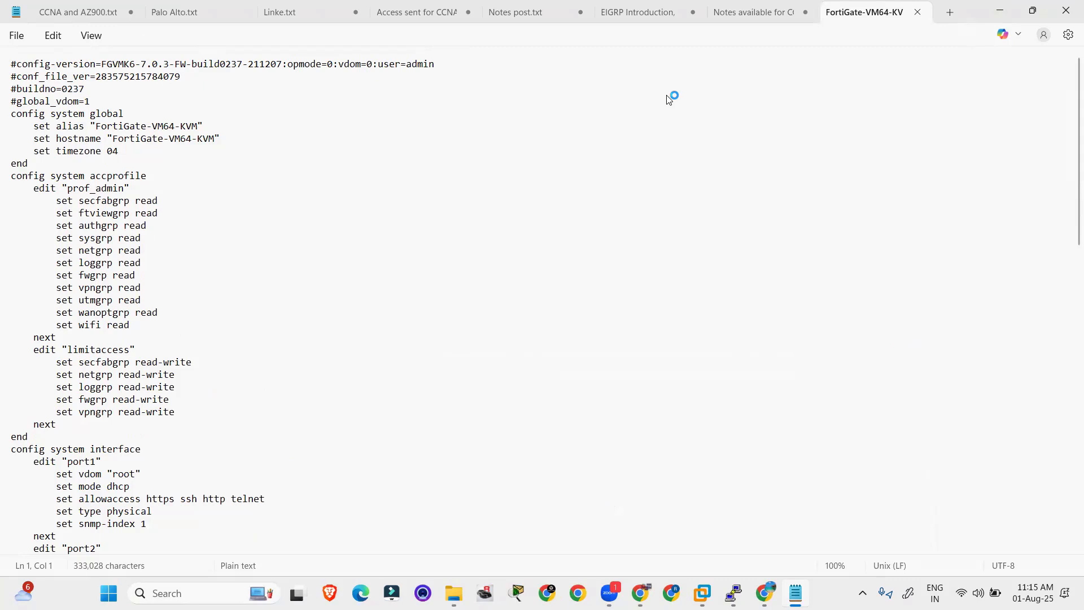
left_click_drag(107, 64, 159, 64)
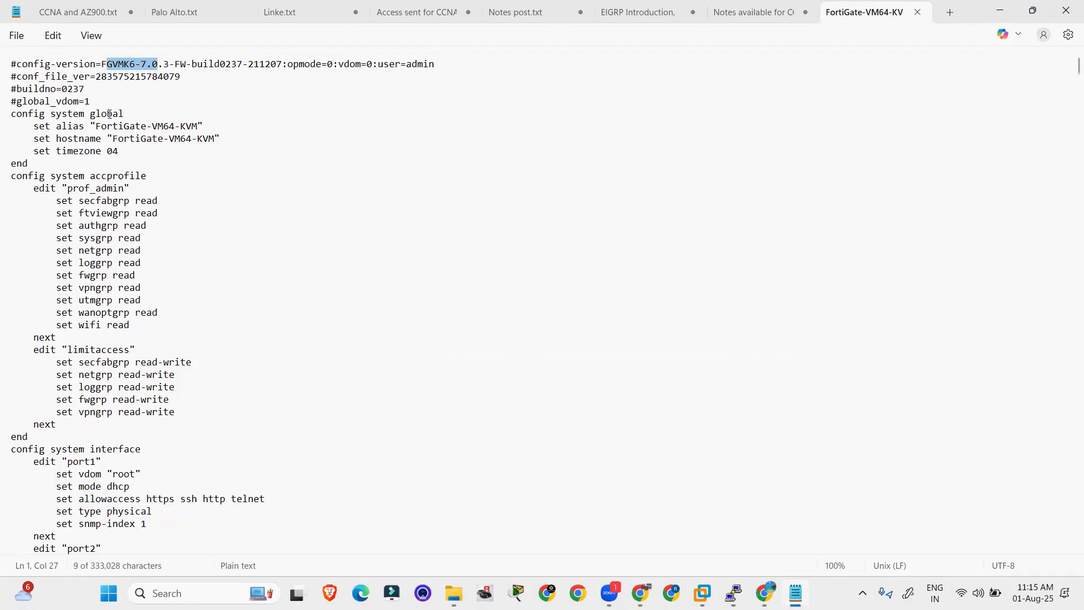
left_click(109, 114)
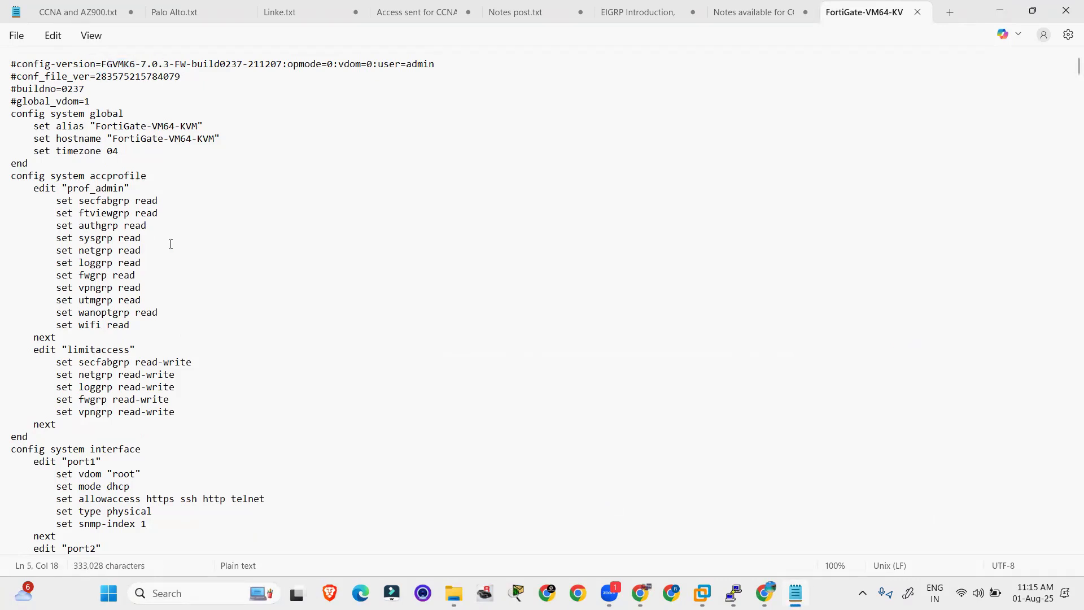
scroll(170, 244, "down", 20)
scroll(171, 244, "down", 20)
scroll(176, 281, "down", 20)
left_click_drag(1078, 74, 1076, 170)
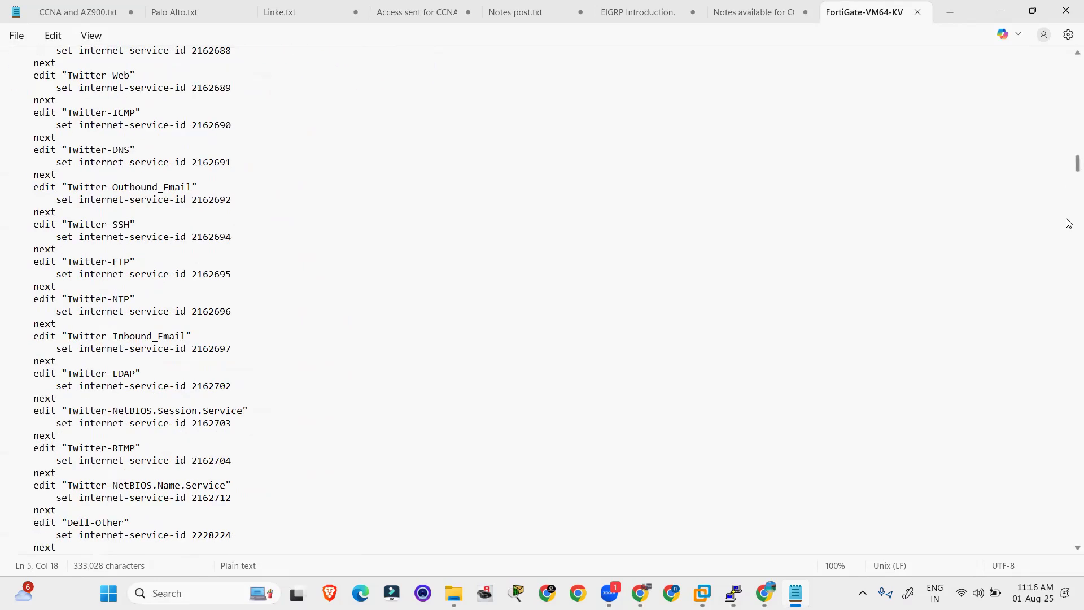
left_click_drag(1069, 225, 1069, 503)
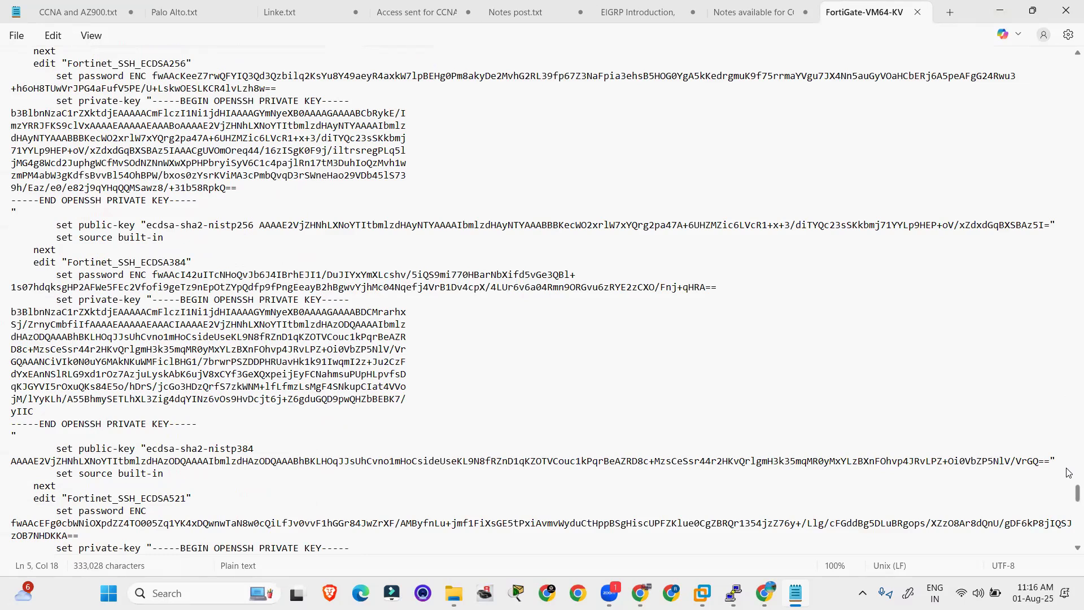
left_click_drag(1068, 362, 1069, 64)
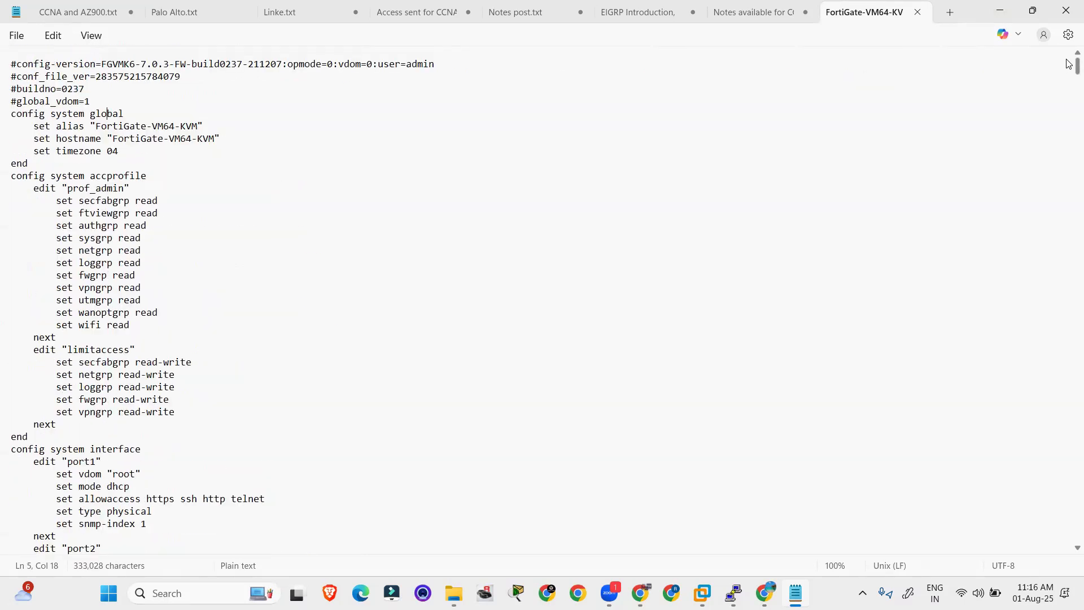
Step: Close Notepad and request a backup with encryption on, entering and confirming a password
left_click(1065, 7)
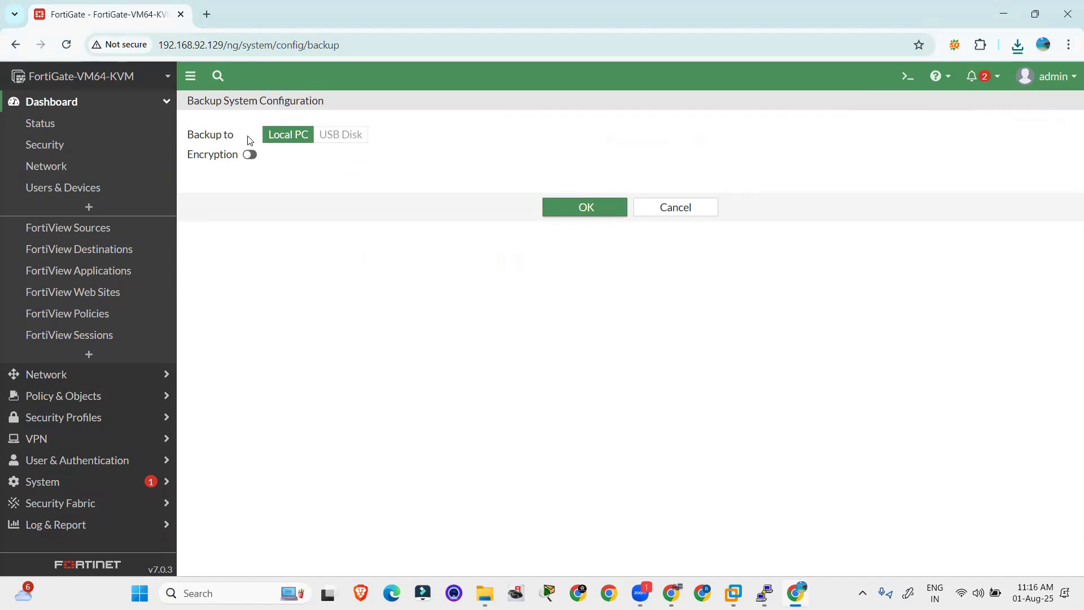
left_click(249, 154)
left_click(331, 174)
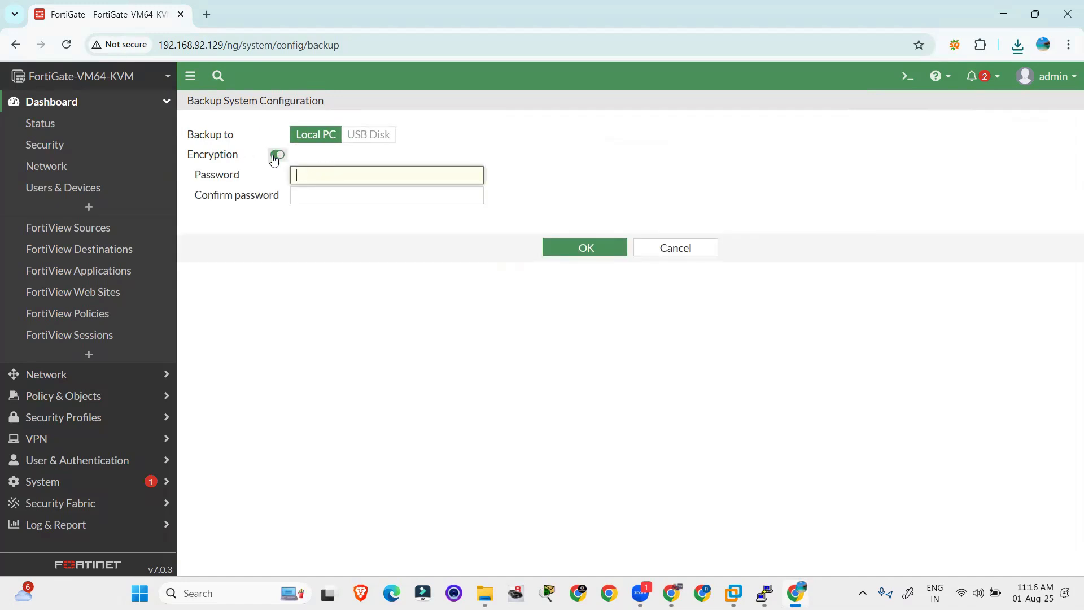
type("12345")
key("Tab")
type("12345")
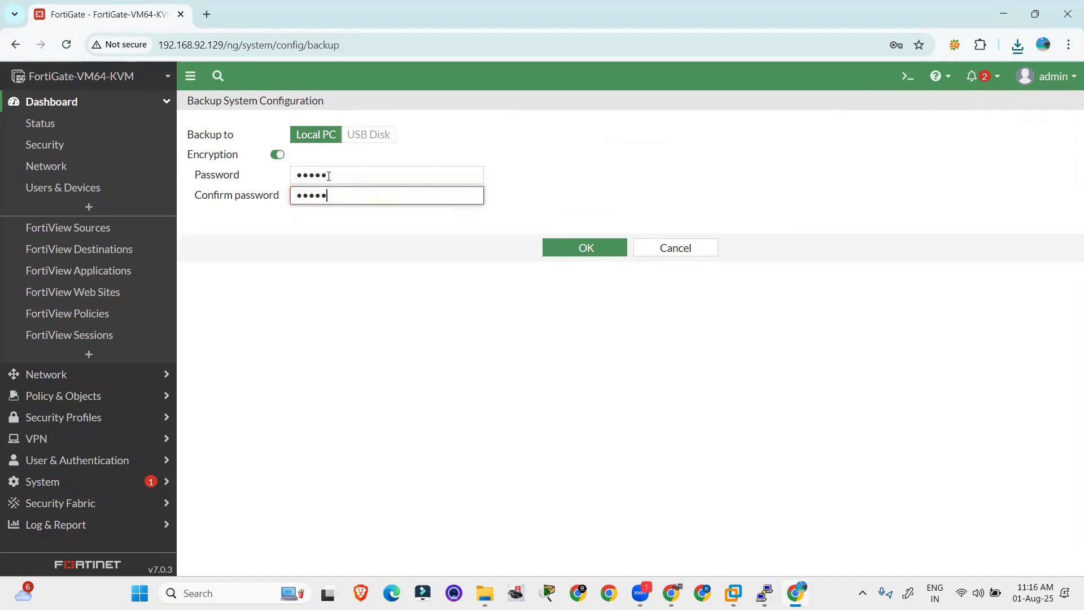
key("Return")
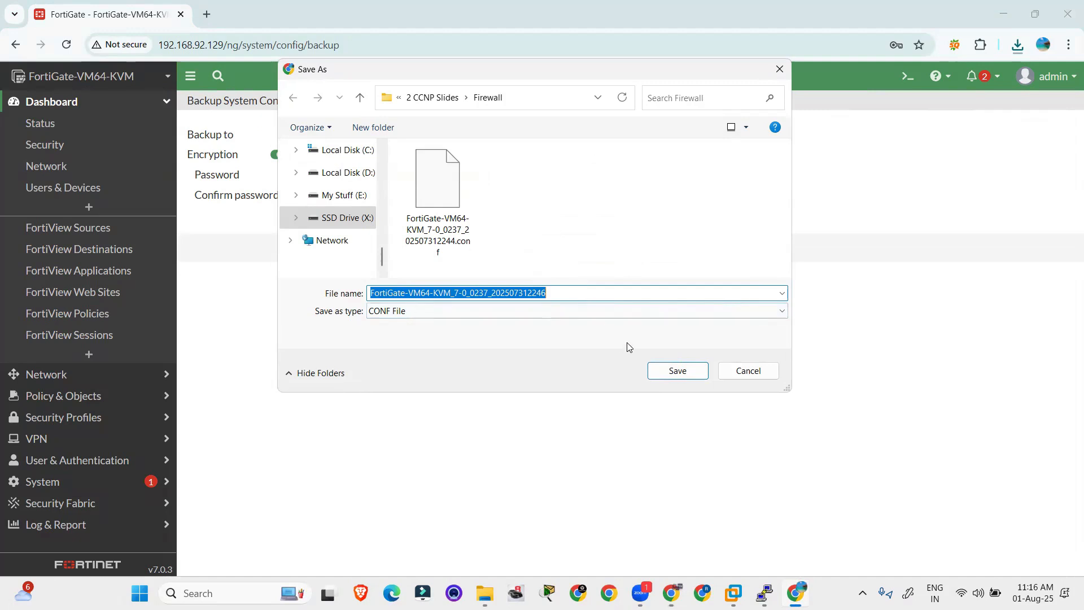
Step: Save the backup with 'Encrypt' added to its name, keep it, and show it in folder
left_click(608, 291)
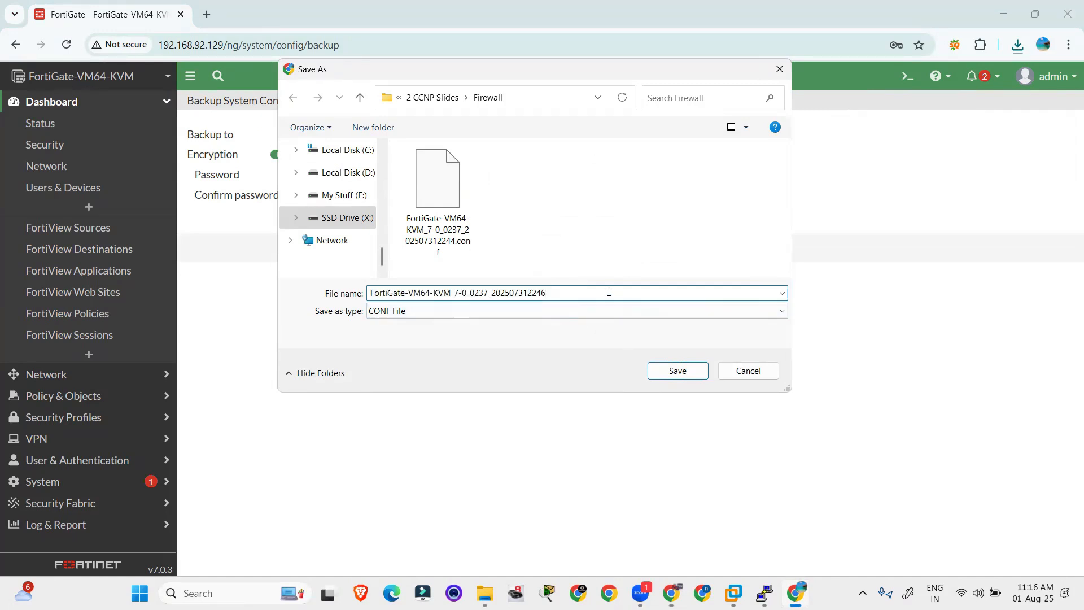
key("ctrl+shift+Left")
key("ctrl+shift+Left")
key("ctrl+shift+Left")
key("ctrl+shift+Left")
key("Home")
key("Return")
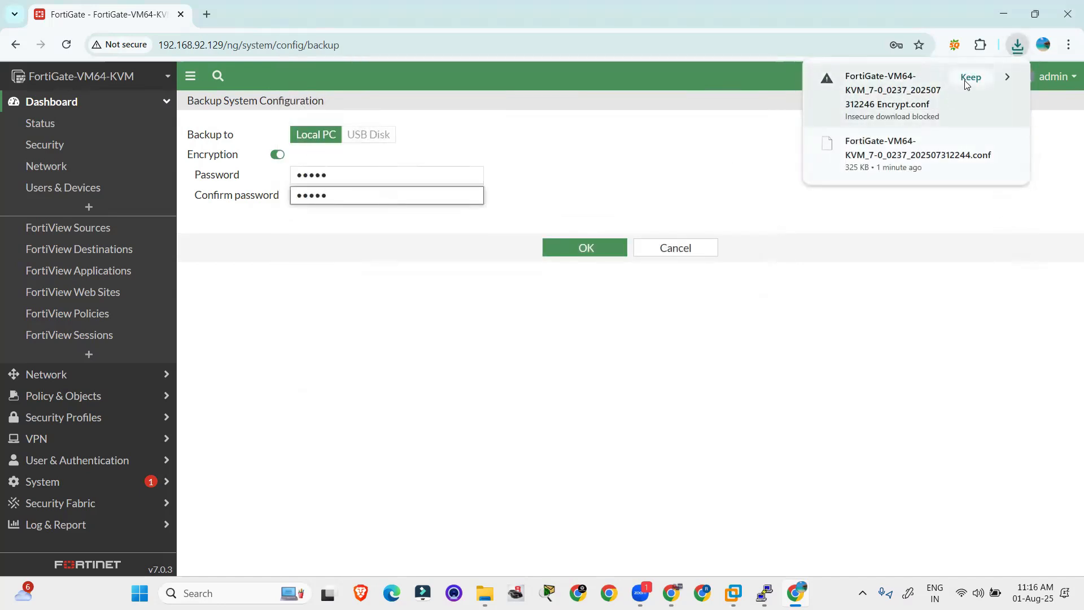
left_click(971, 78)
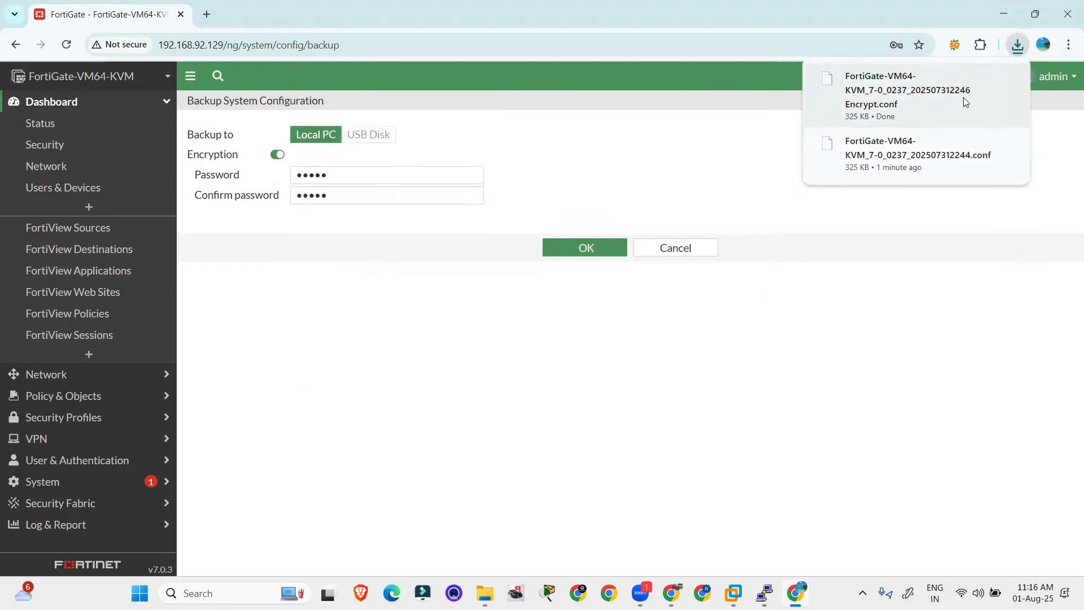
left_click(1018, 45)
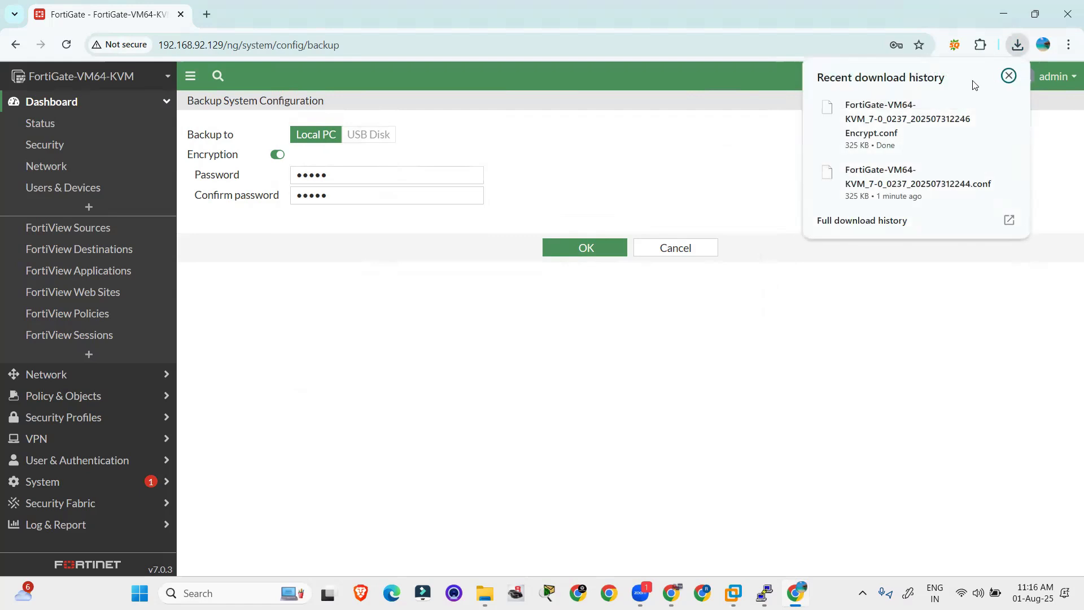
left_click(974, 110)
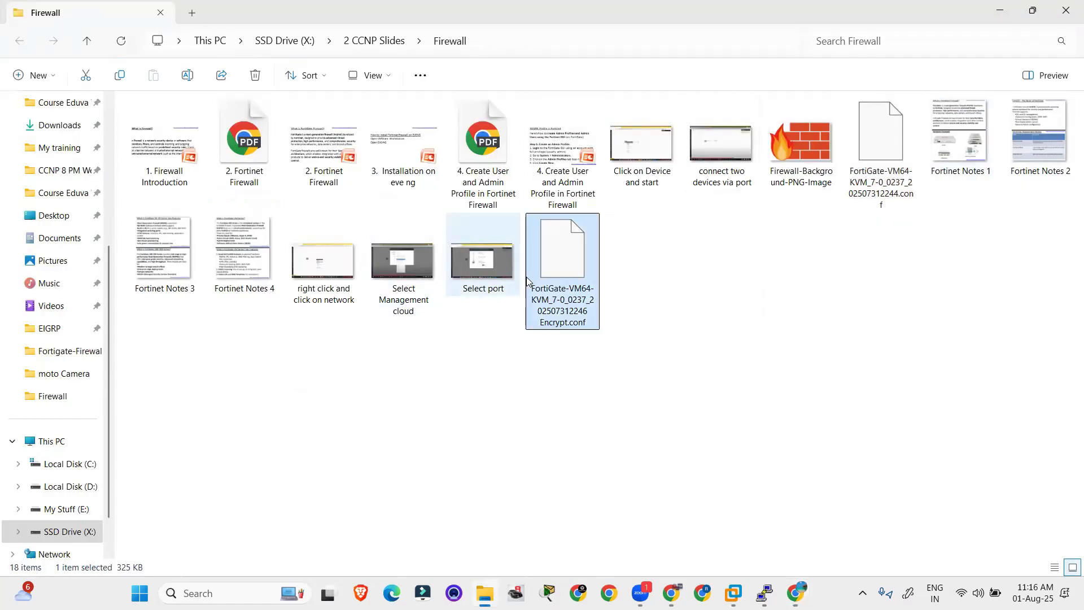
Step: Open the encrypted Encrypt.conf backup with Notepad just once
right_click(548, 275)
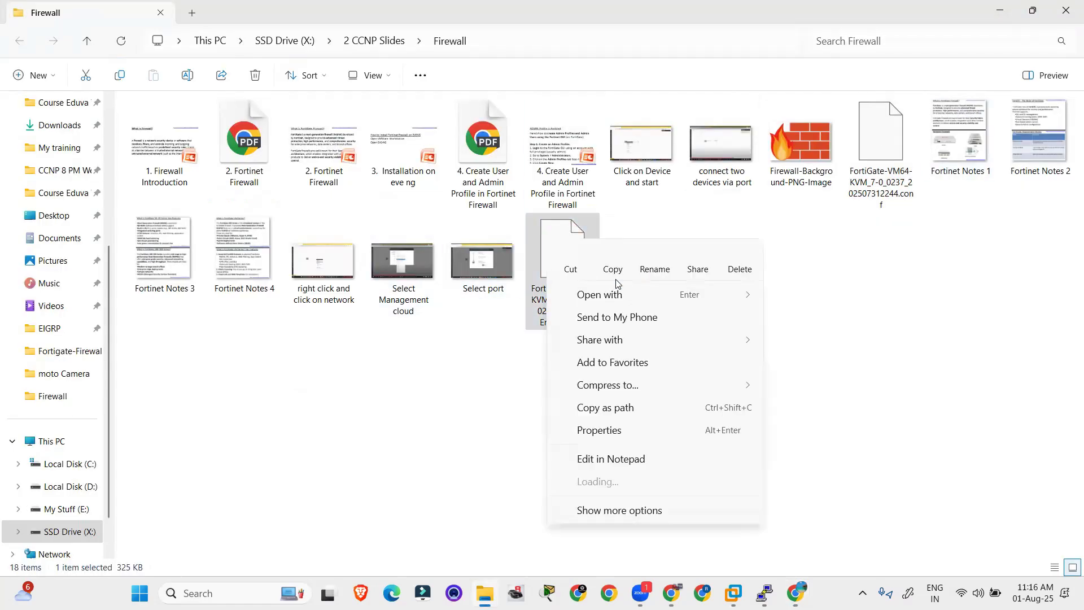
left_click(503, 320)
double_click(561, 292)
scroll(497, 338, "down", 4)
scroll(542, 322, "down", 2)
scroll(542, 322, "up", 1)
scroll(535, 337, "down", 1)
scroll(536, 338, "up", 3)
scroll(536, 338, "up", 3)
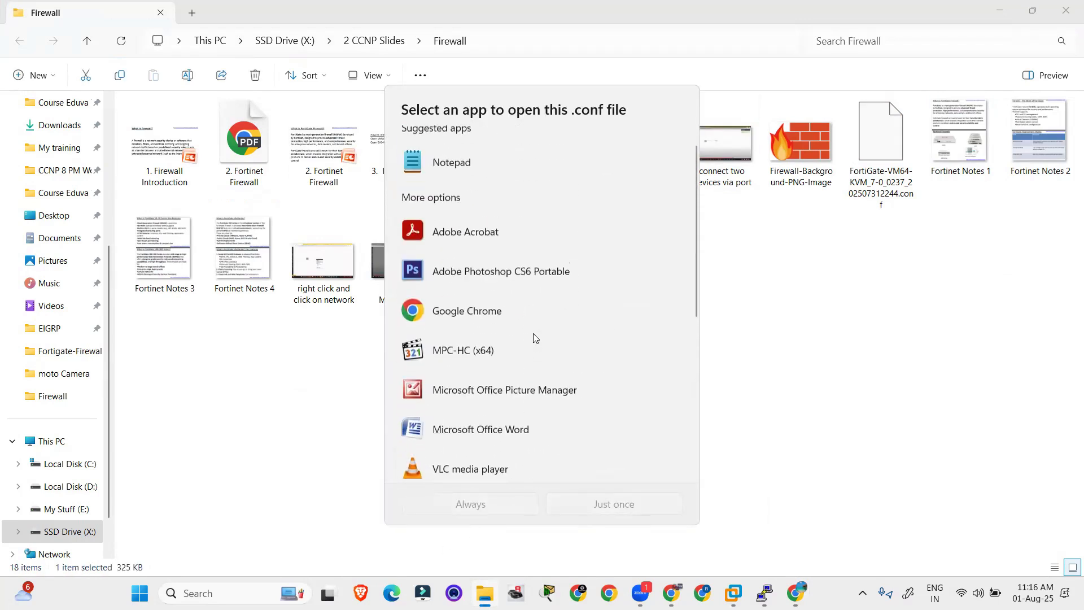
left_click(485, 174)
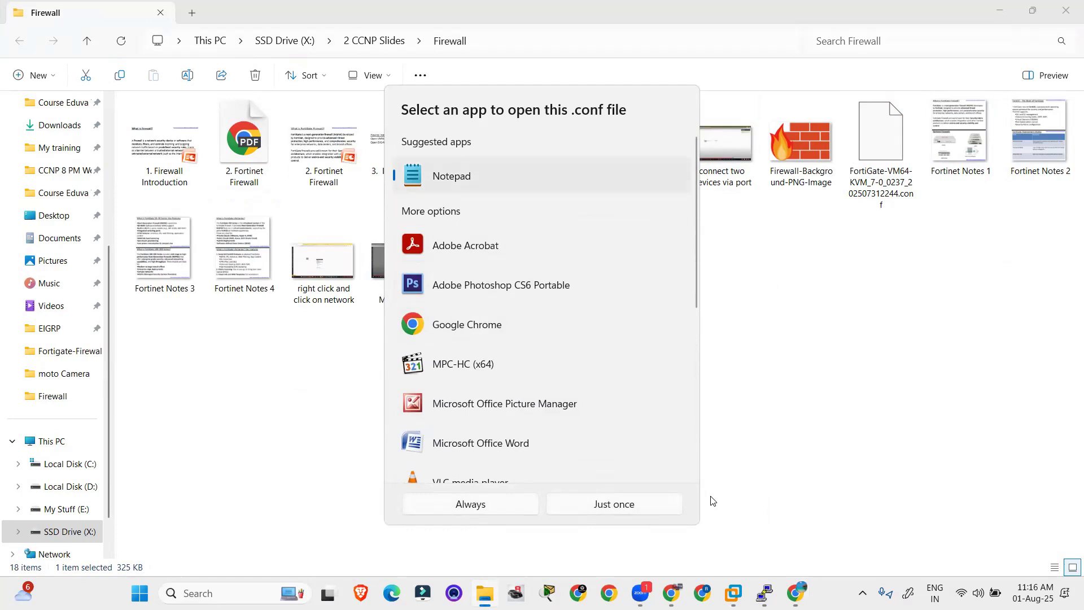
left_click(643, 510)
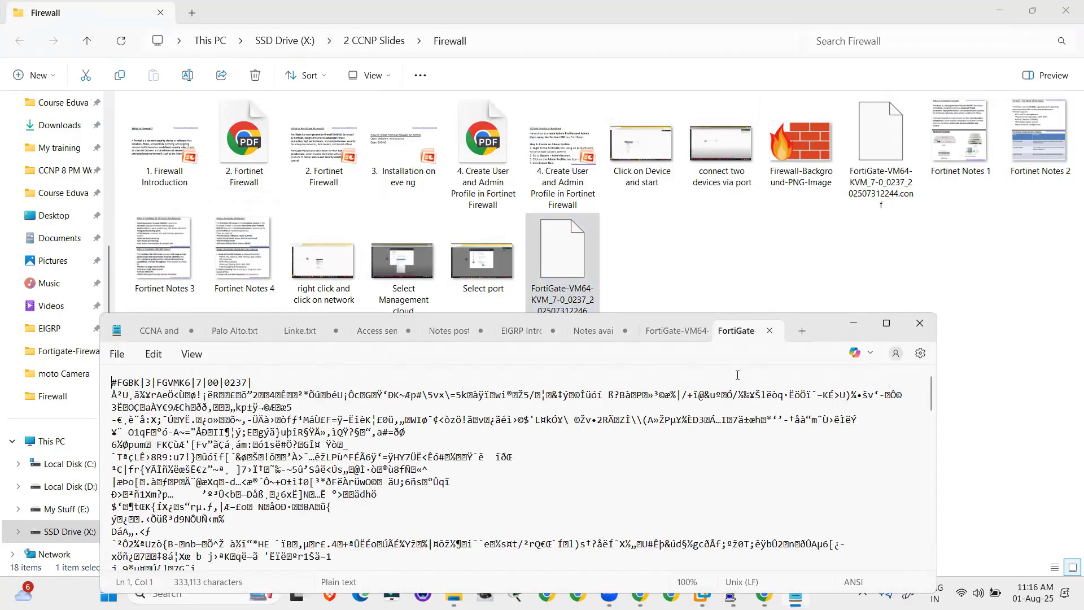
Step: Maximize Notepad, mark the scrambled encrypted text, then restore the window and return to the FortiGate browser
left_click(888, 323)
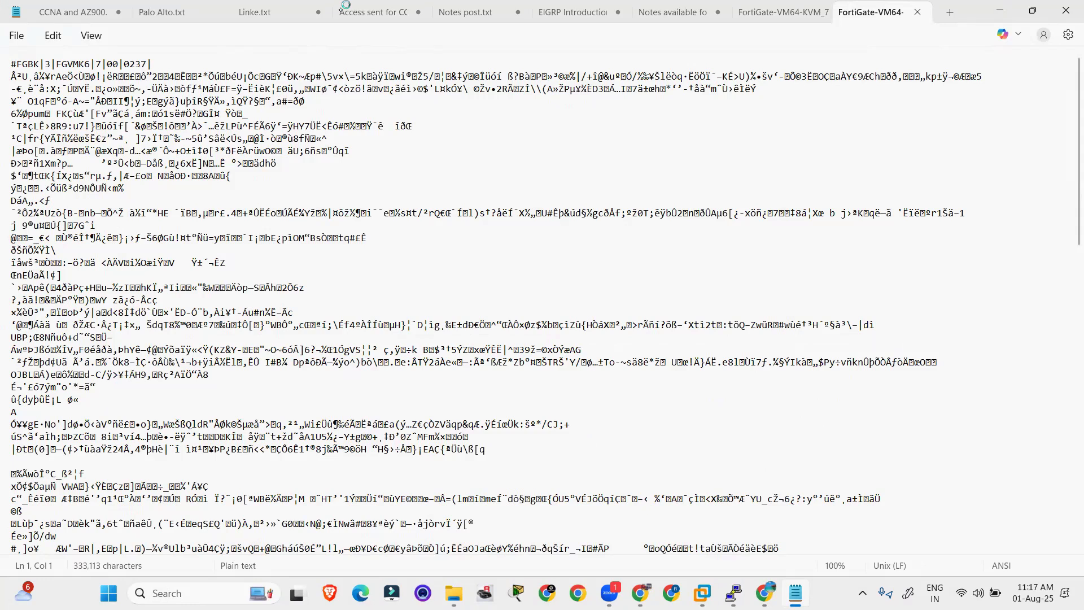
mouse_move(17, 67)
left_mouse_down()
mouse_move(530, 249)
mouse_move(28, 358)
mouse_move(239, 138)
left_mouse_up()
left_click_drag(199, 266, 246, 314)
left_click_drag(240, 250, 192, 336)
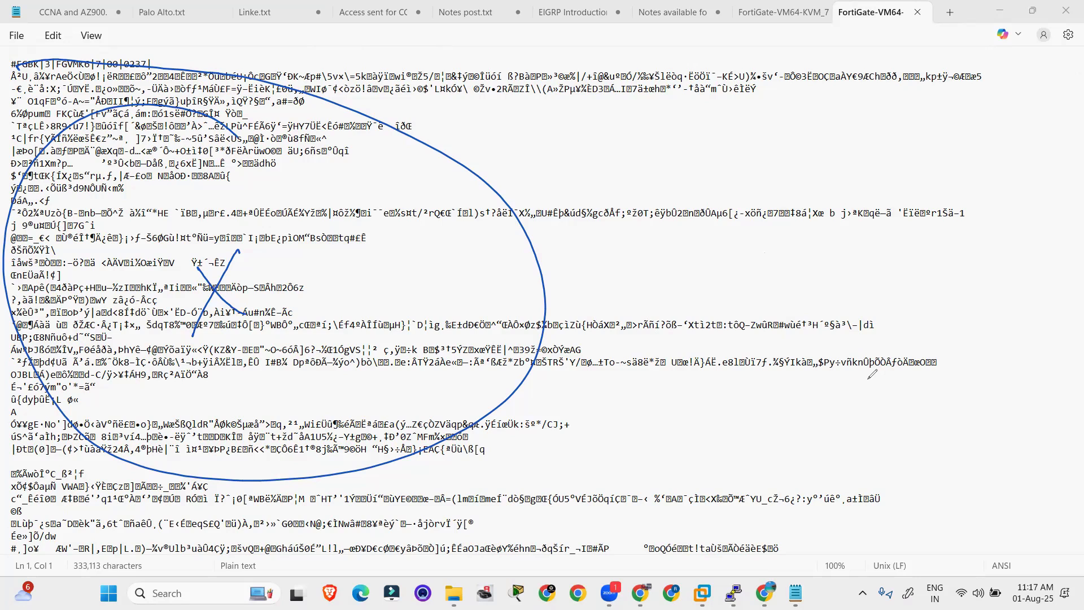
left_click(934, 365)
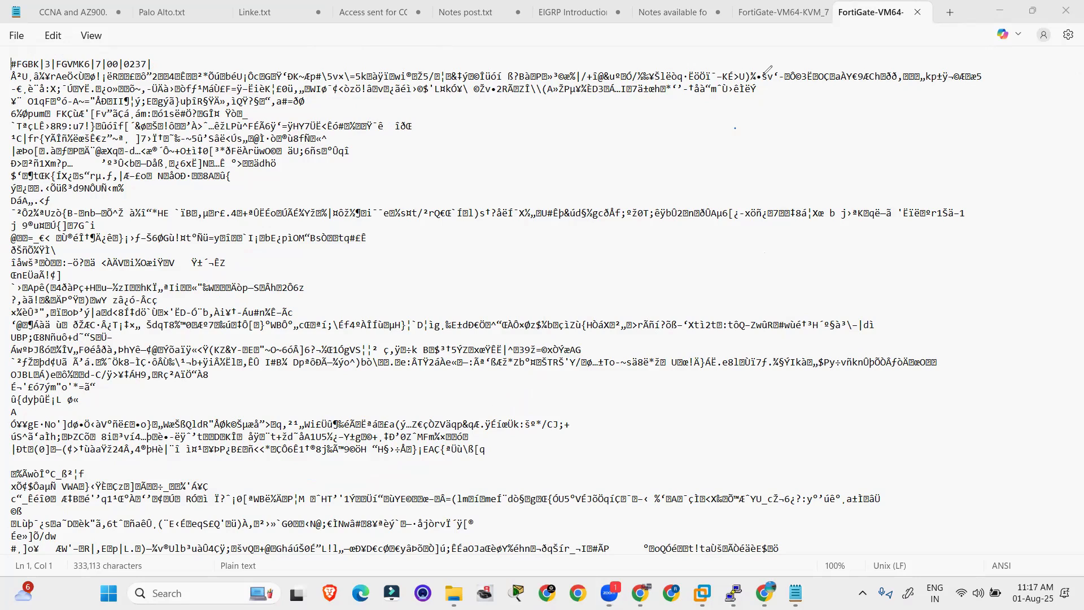
left_click(1033, 11)
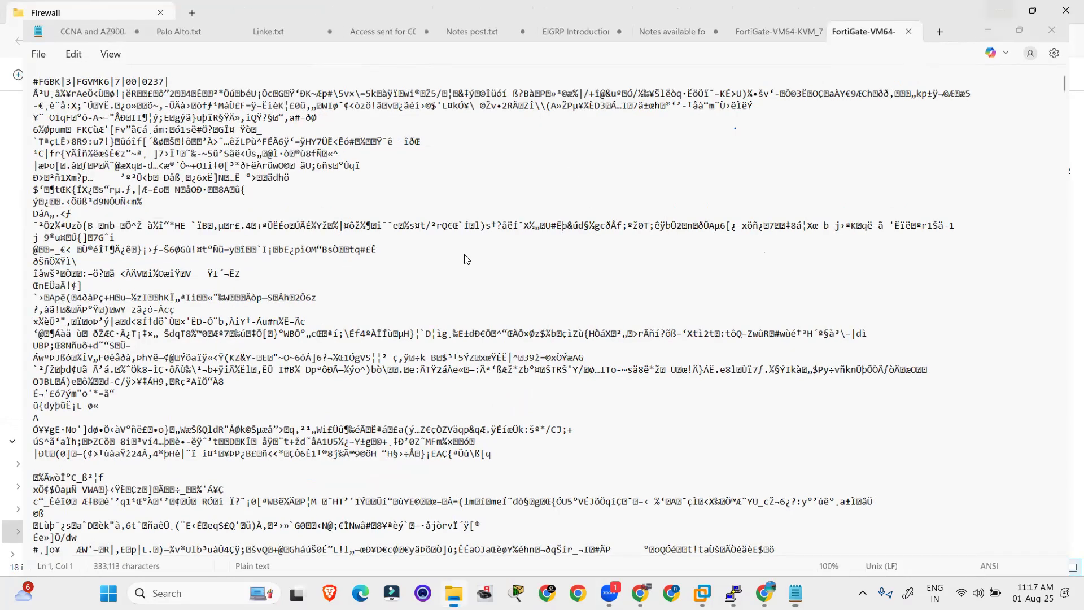
key("alt+Tab")
key("alt+Tab")
key("alt+Tab")
key("alt+Tab")
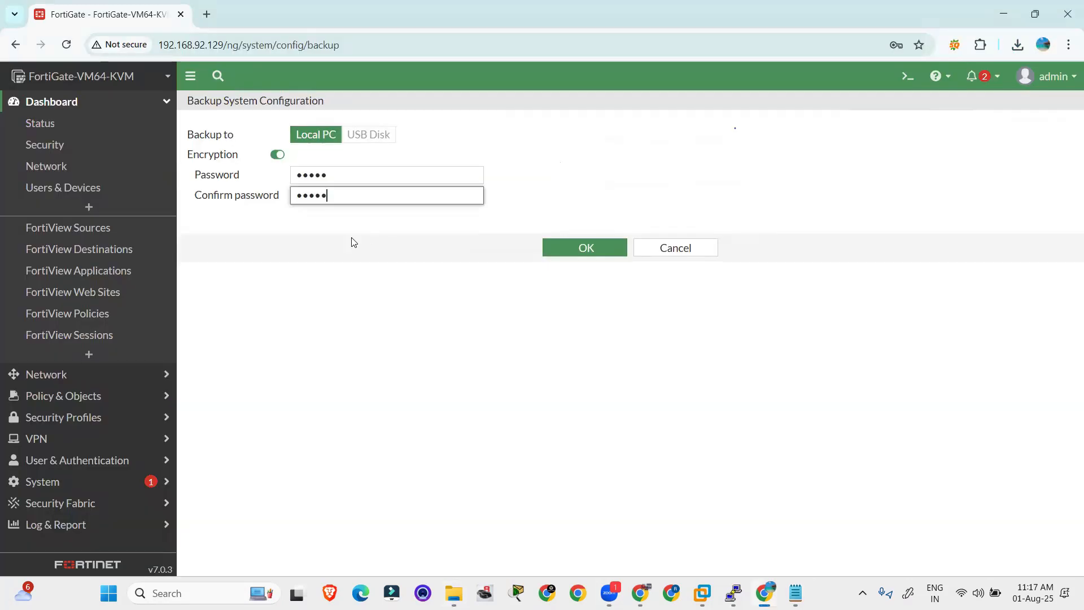
Step: Leave the backup page and go to the admin menu's Configuration > Restore page
left_click(653, 251)
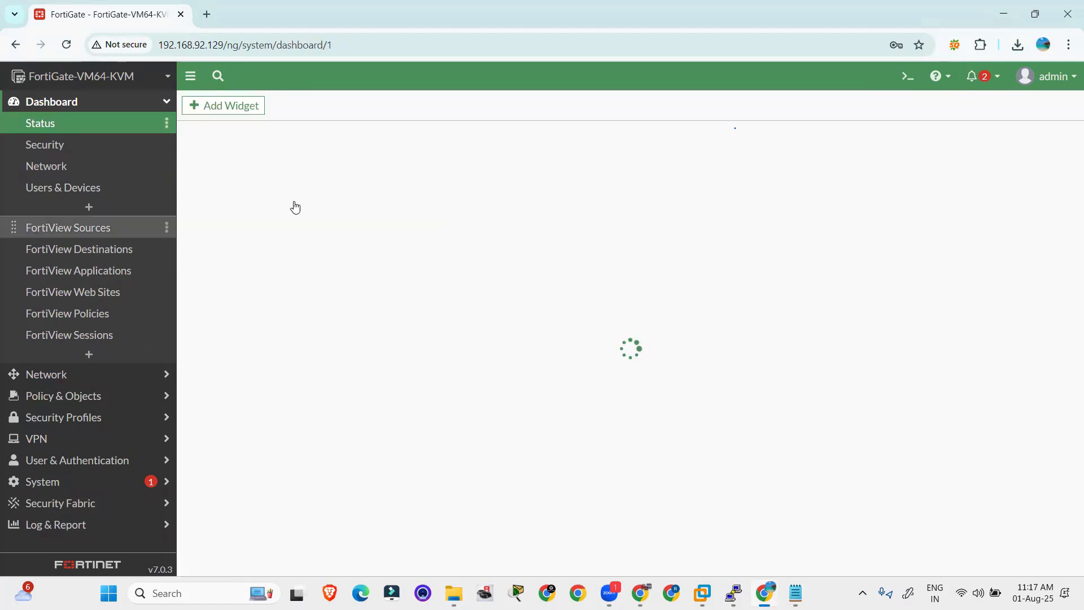
left_click(1047, 76)
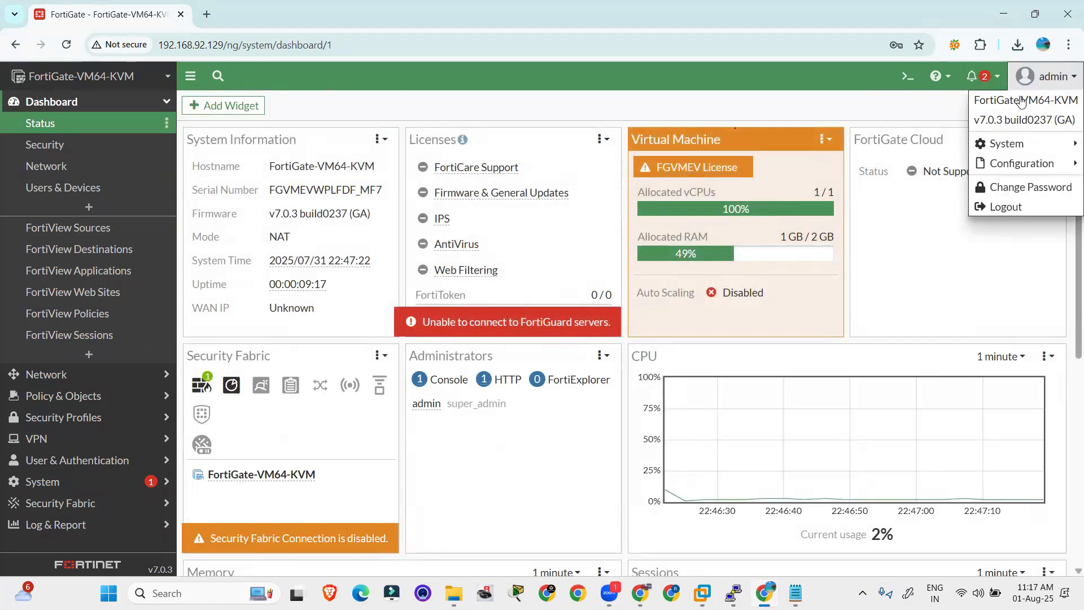
mouse_move(1001, 165)
left_click(893, 182)
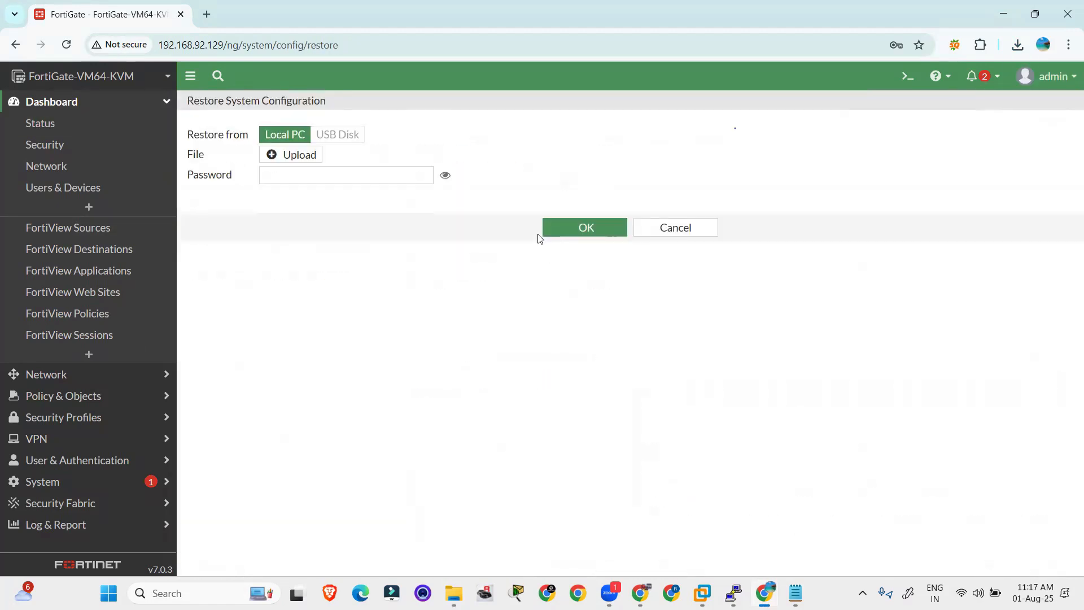
Step: Upload the encrypted Encrypt.conf backup from the Firewall folder, enter its password and submit
left_click(298, 156)
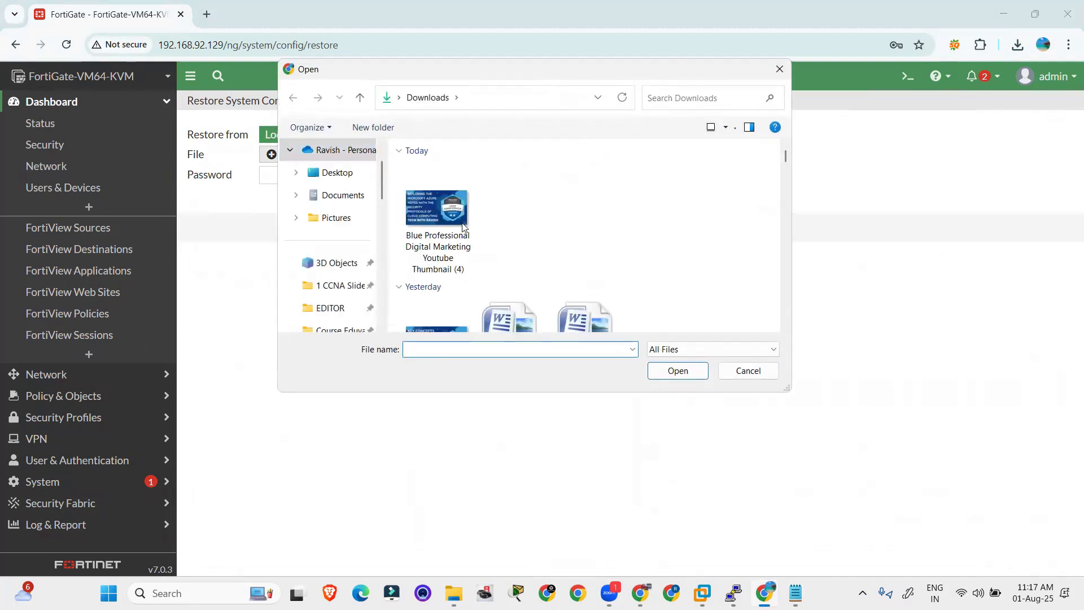
scroll(336, 243, "down", 6)
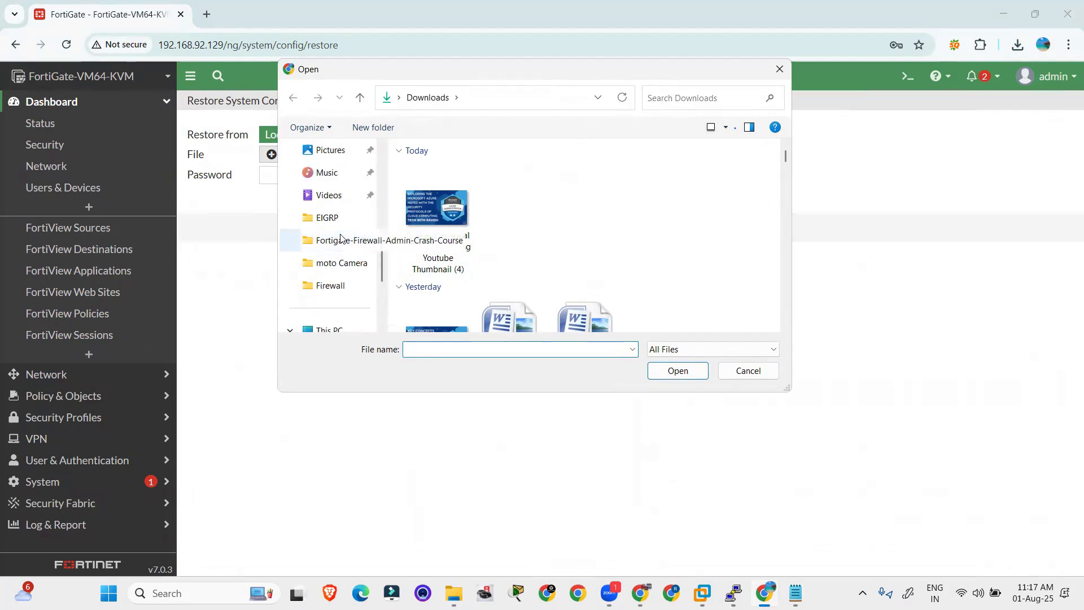
left_click(338, 217)
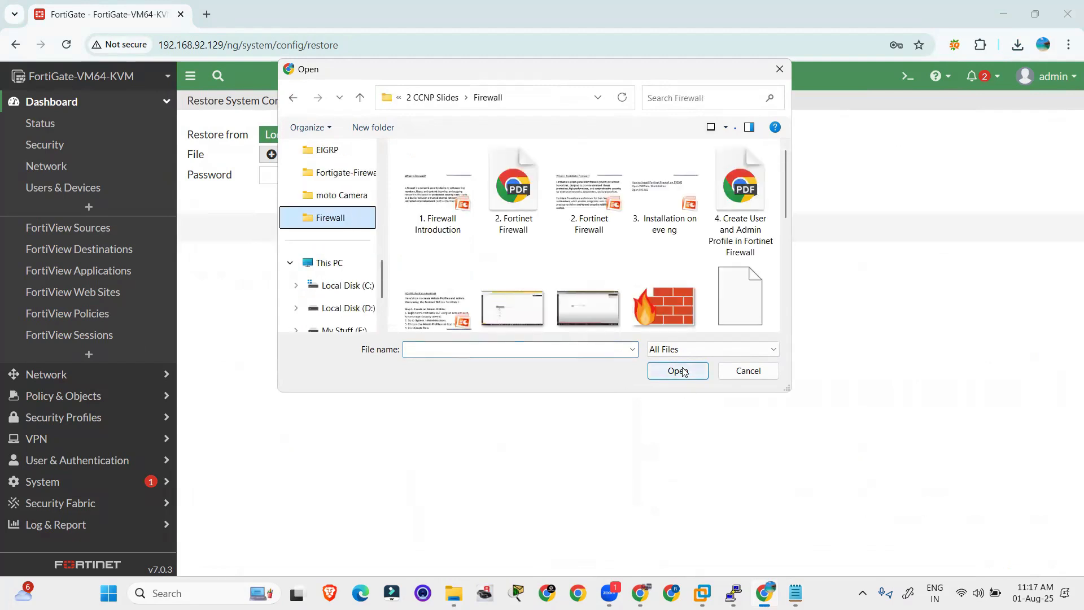
scroll(689, 316, "down", 3)
scroll(569, 246, "up", 1)
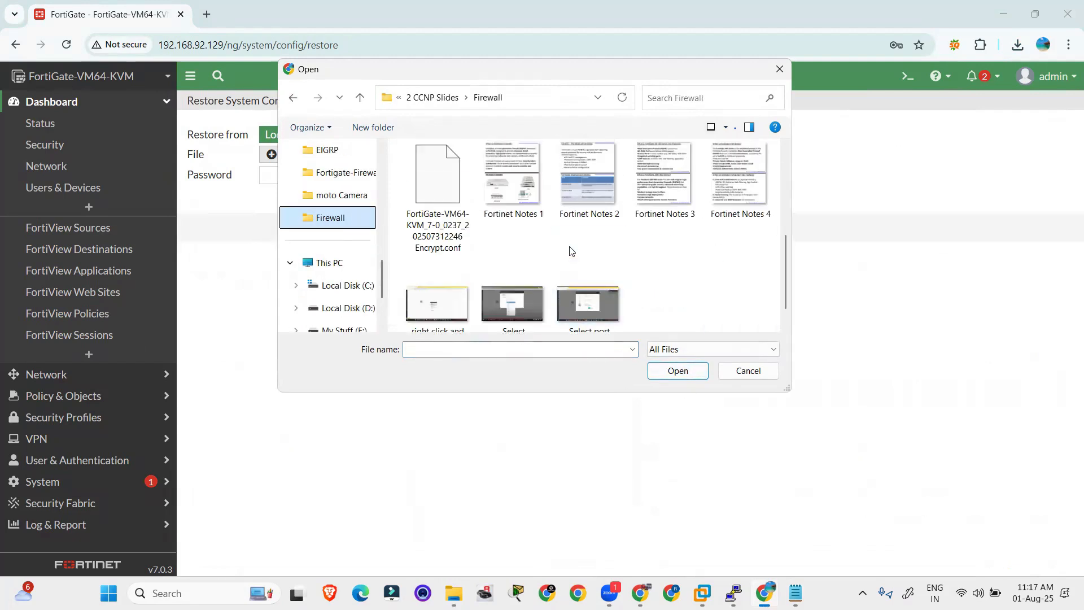
left_click(437, 210)
left_click(677, 370)
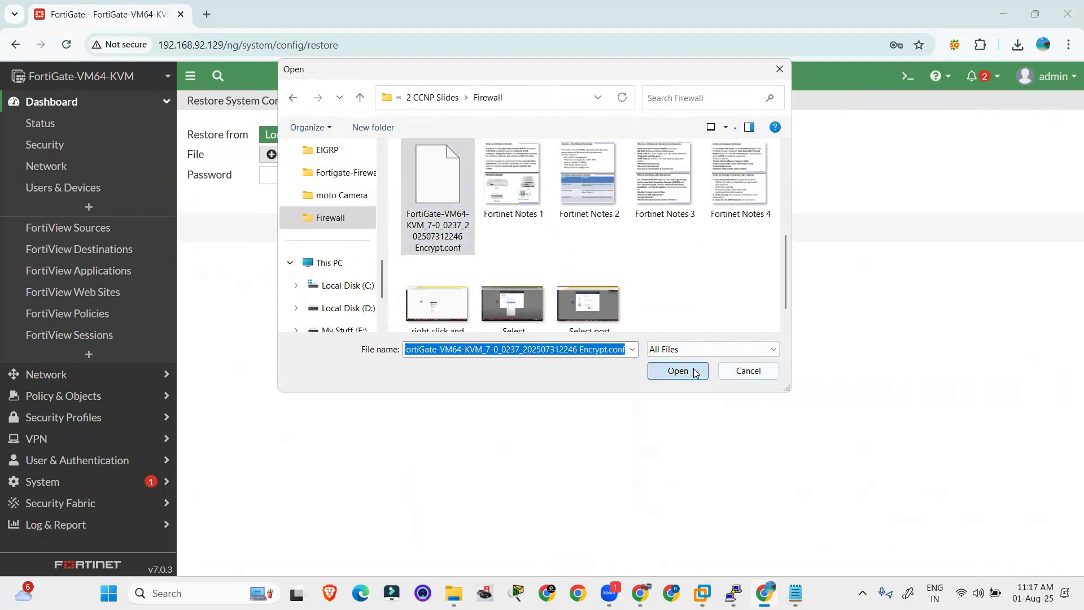
left_click(304, 173)
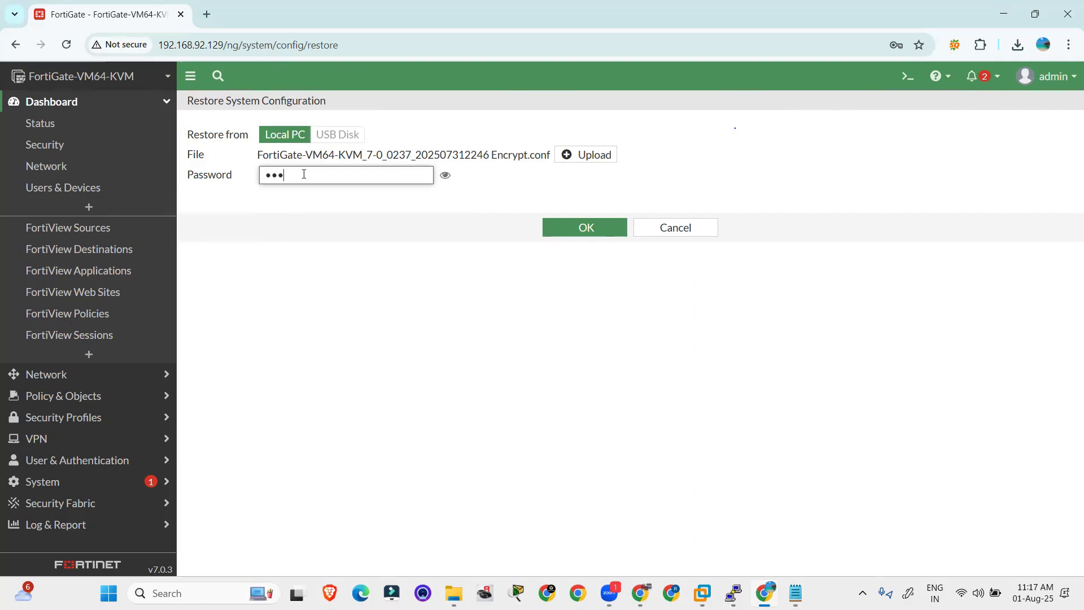
key("Return")
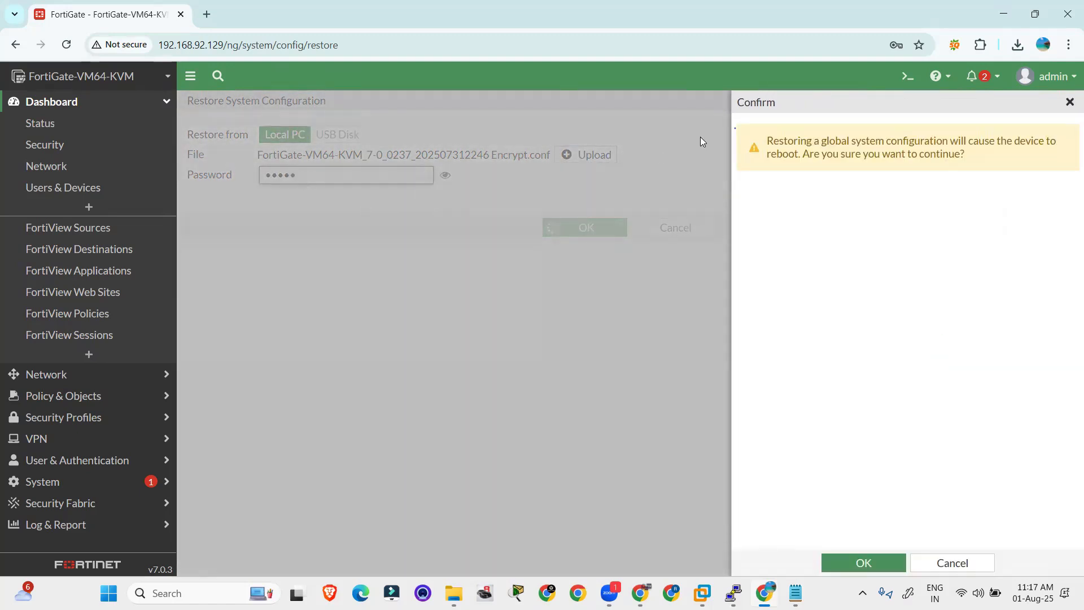
Step: Confirm the configuration restore so the FortiGate reboots to its login page
left_click(870, 561)
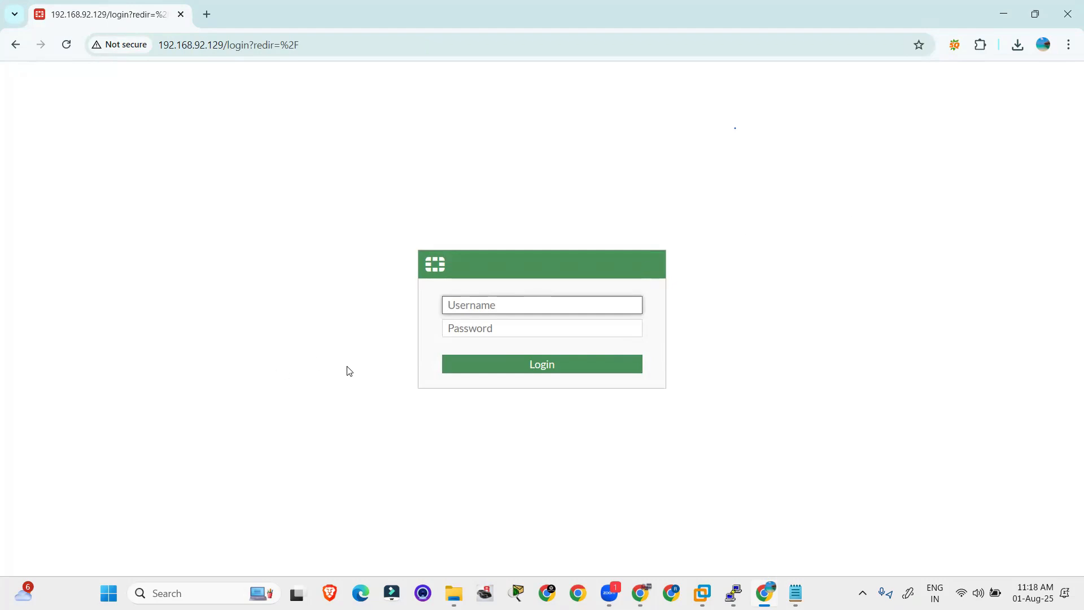
Step: Log in to the FortiGate as admin with the administrator password
type("admin")
key("Tab")
type("ad")
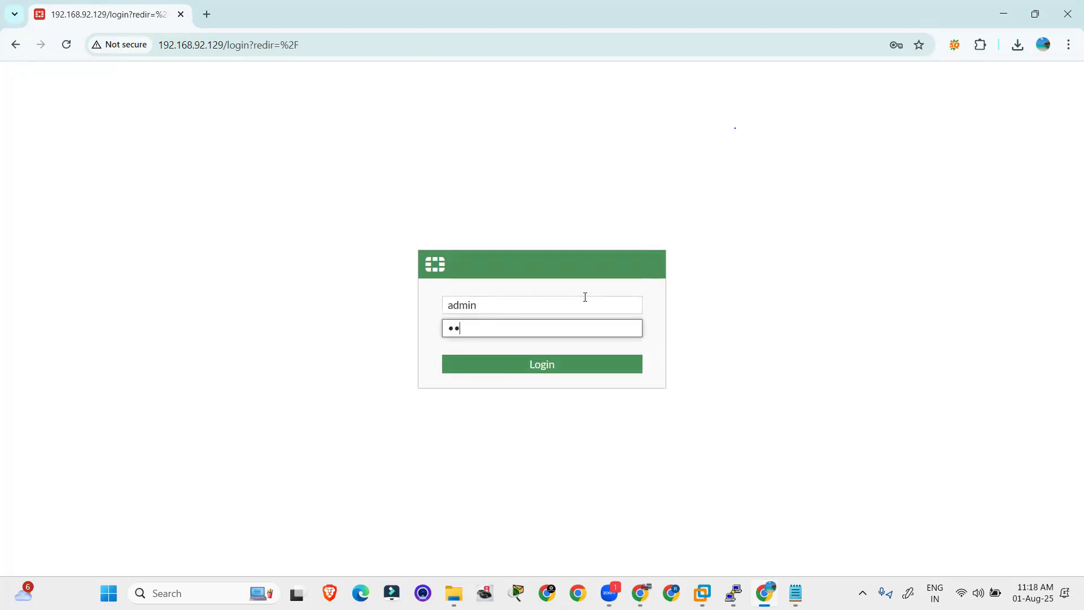
type("min")
key("Return")
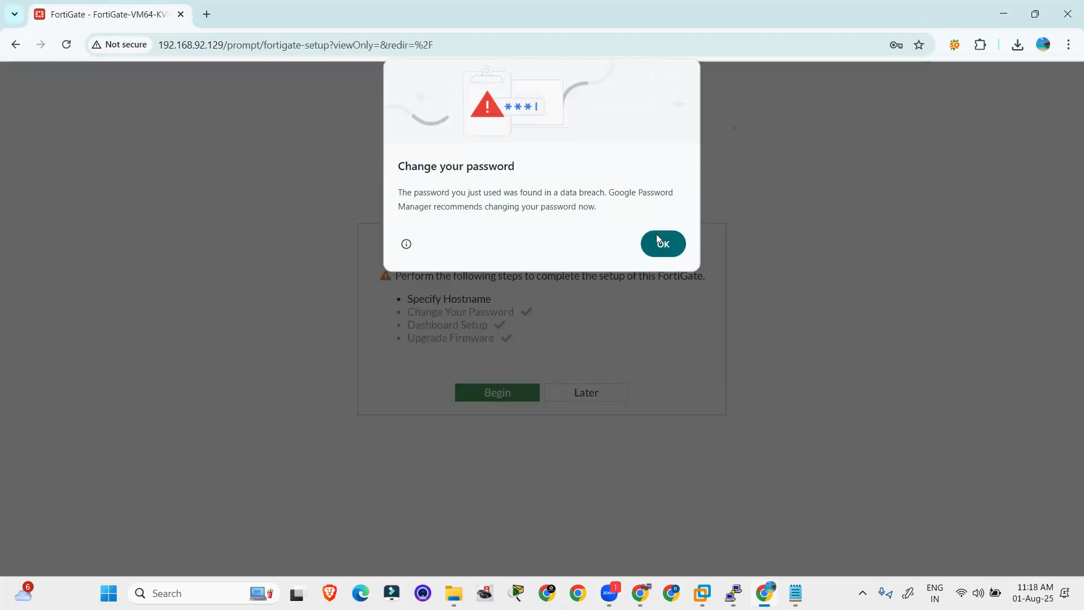
Step: Dismiss the browser breach warning, postpone initial setup, and close the FortiOS overview
left_click(655, 255)
left_click(572, 392)
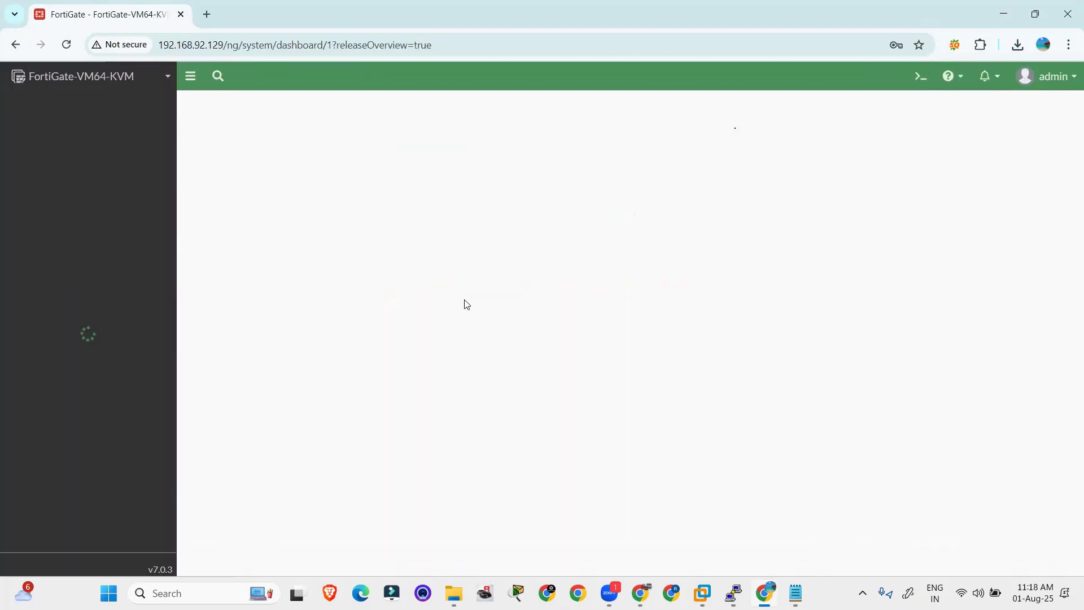
left_click(613, 495)
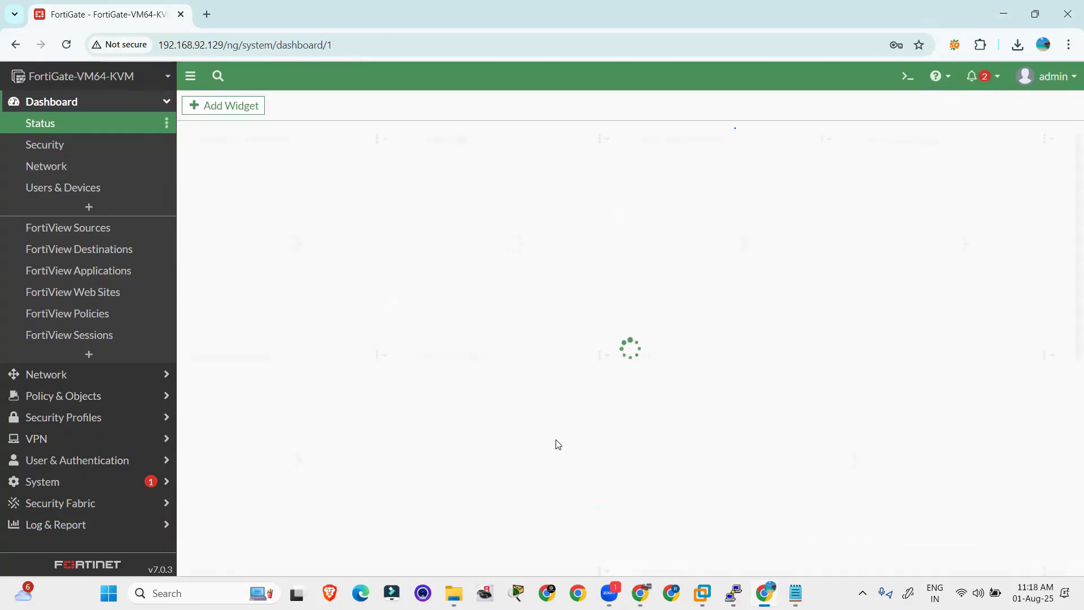